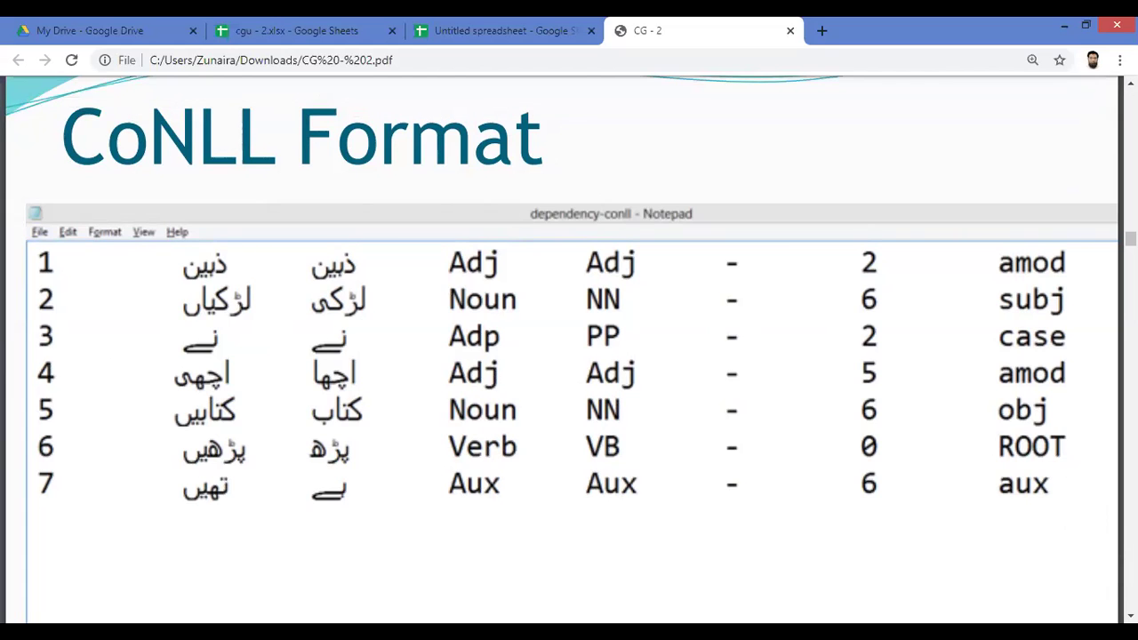
- Look through the CG - 2 slides covering the CoNLL format example, the Urdu sentences and the CoNLL-U upload page
scroll(569, 356, down, 4)
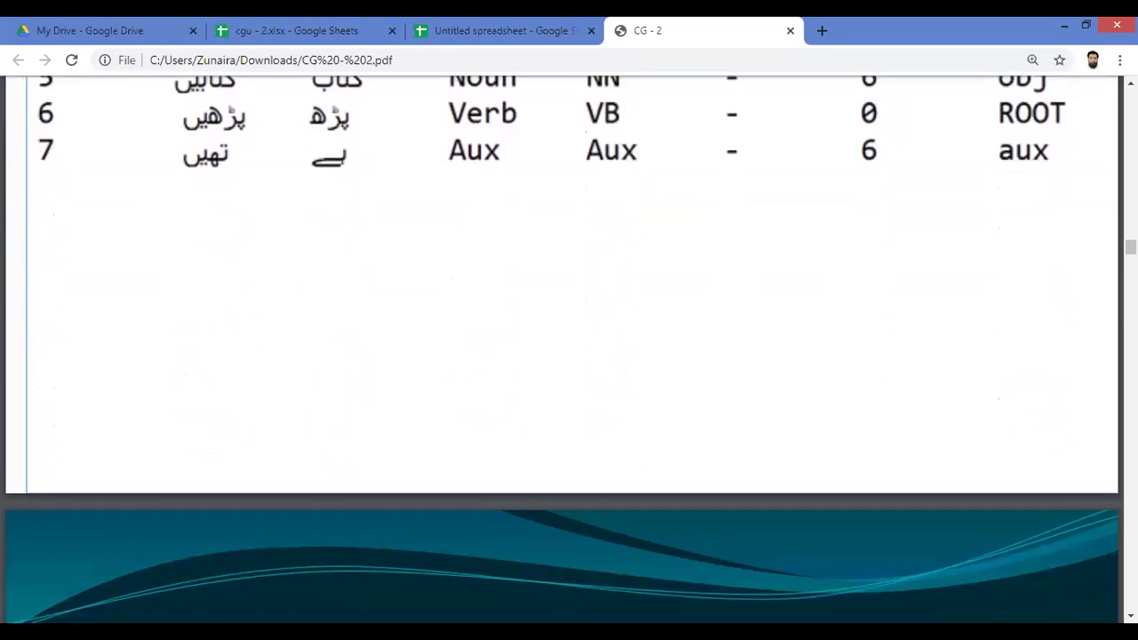
scroll(570, 355, down, 4)
scroll(569, 355, down, 6)
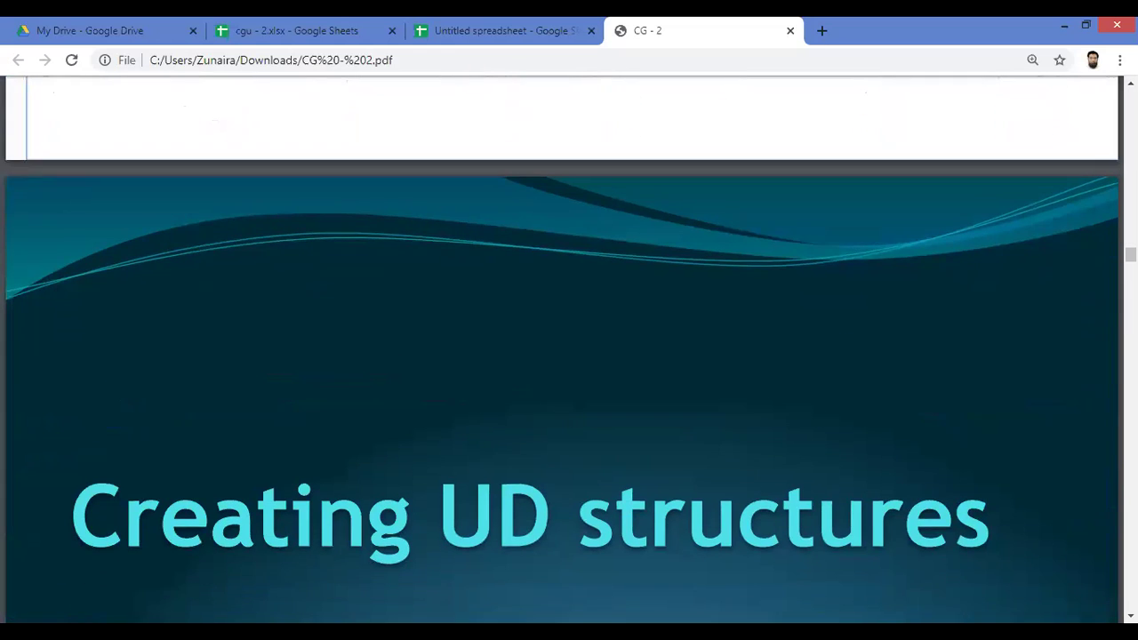
scroll(569, 356, down, 8)
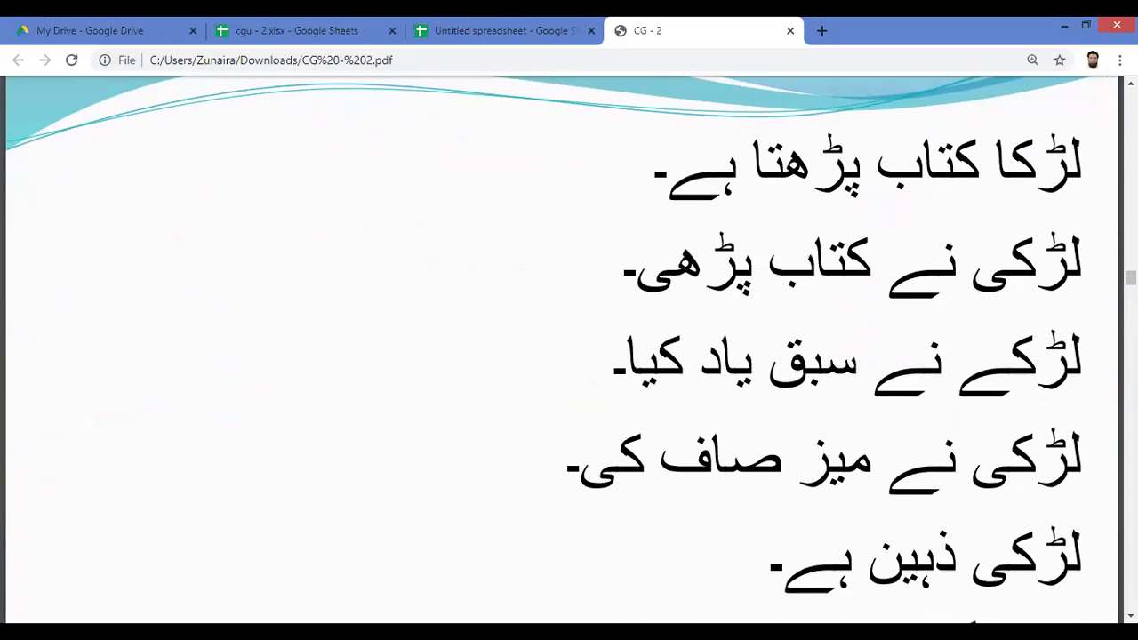
scroll(570, 356, down, 1)
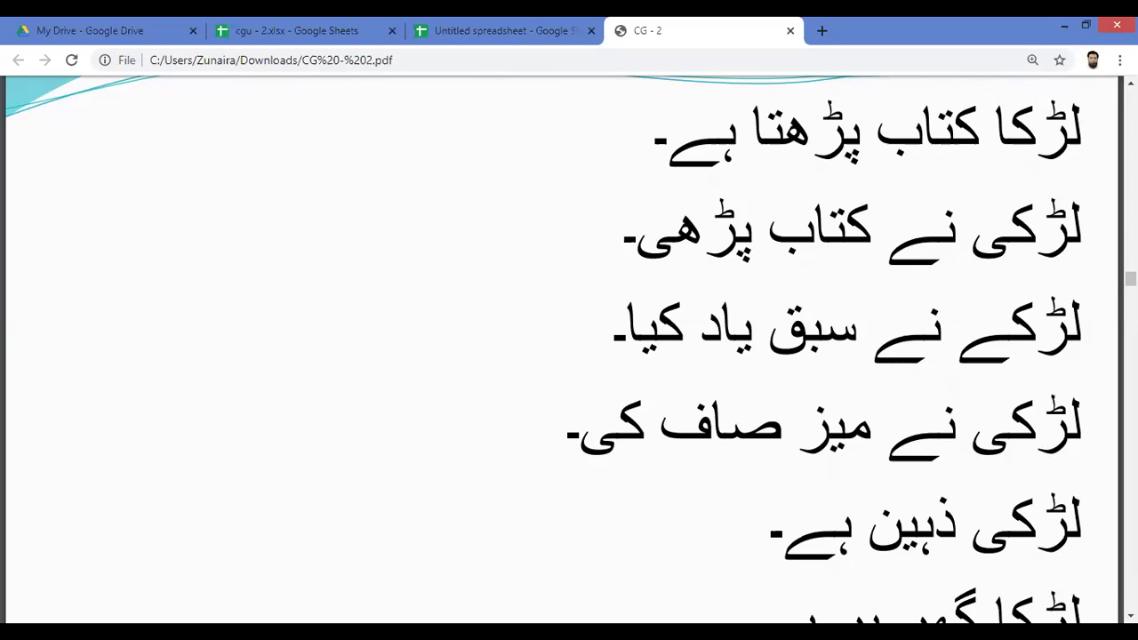
scroll(570, 356, down, 4)
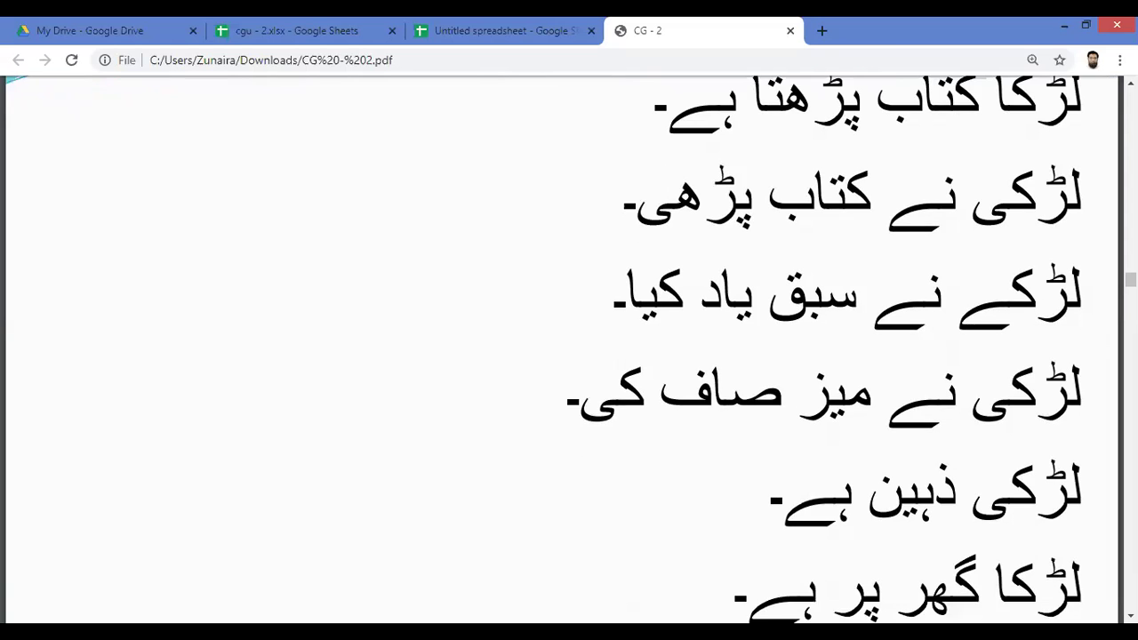
scroll(569, 356, down, 5)
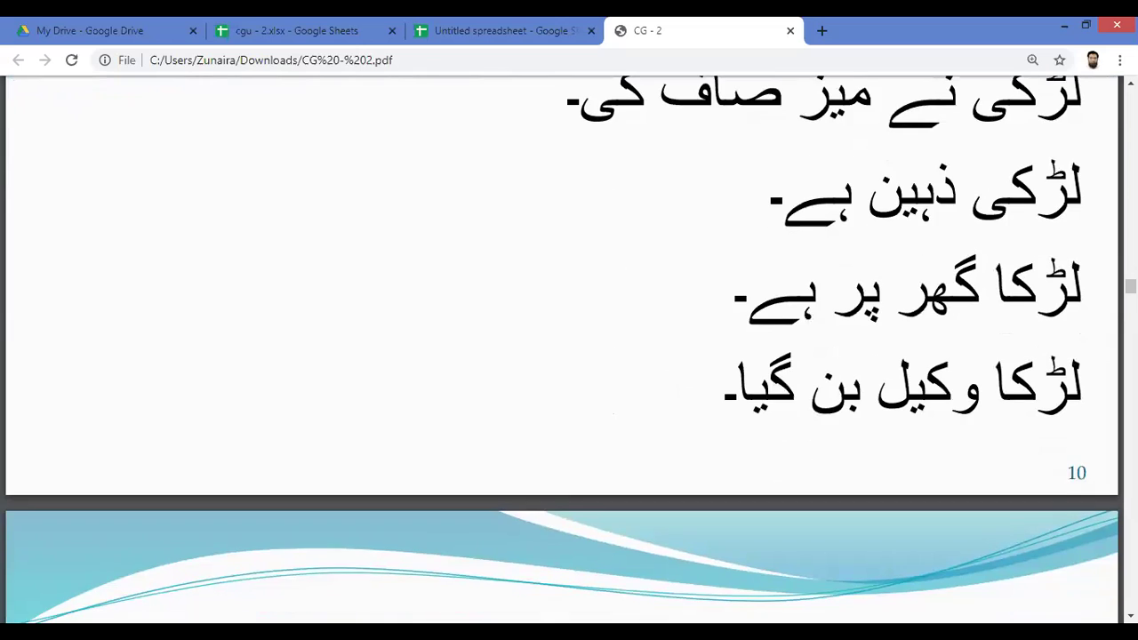
scroll(570, 356, down, 3)
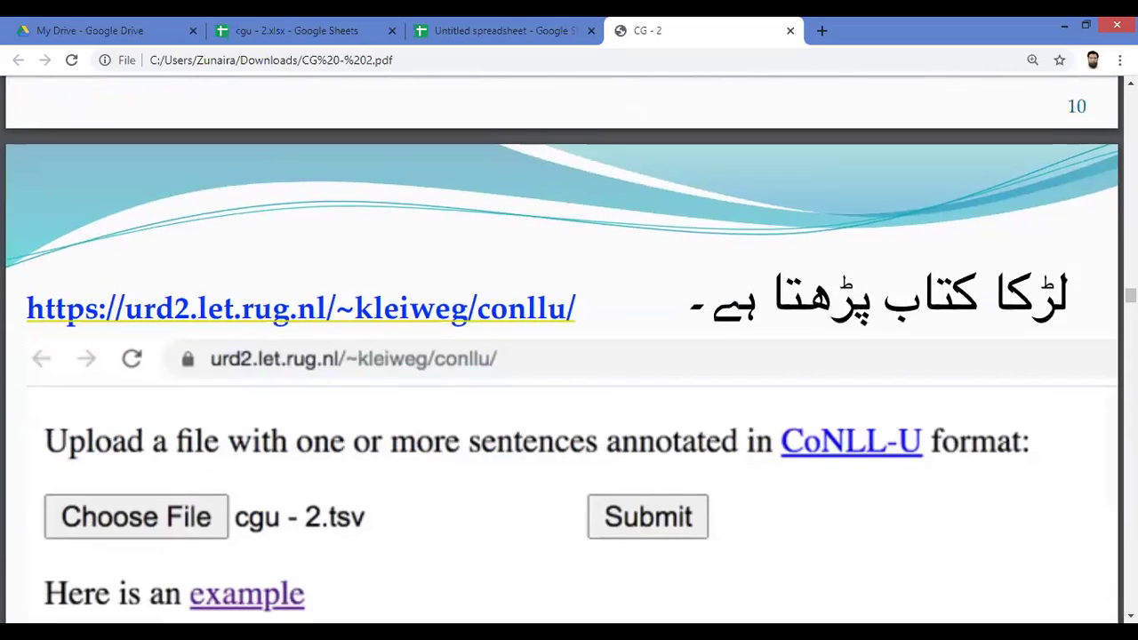
scroll(569, 356, down, 1)
scroll(570, 356, up, 3)
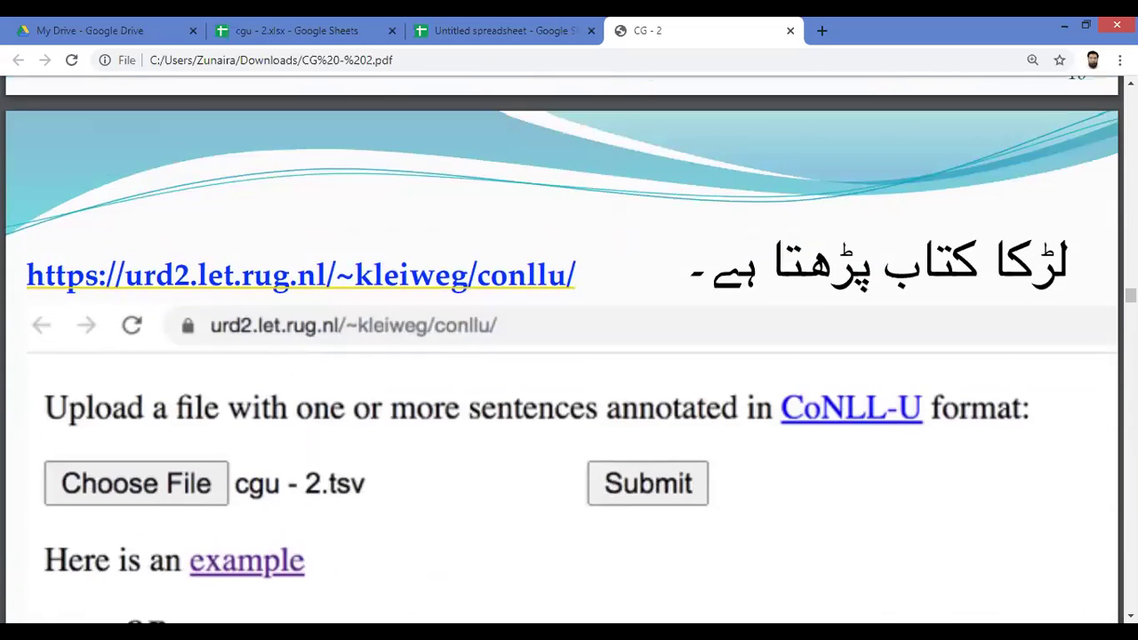
scroll(570, 355, up, 12)
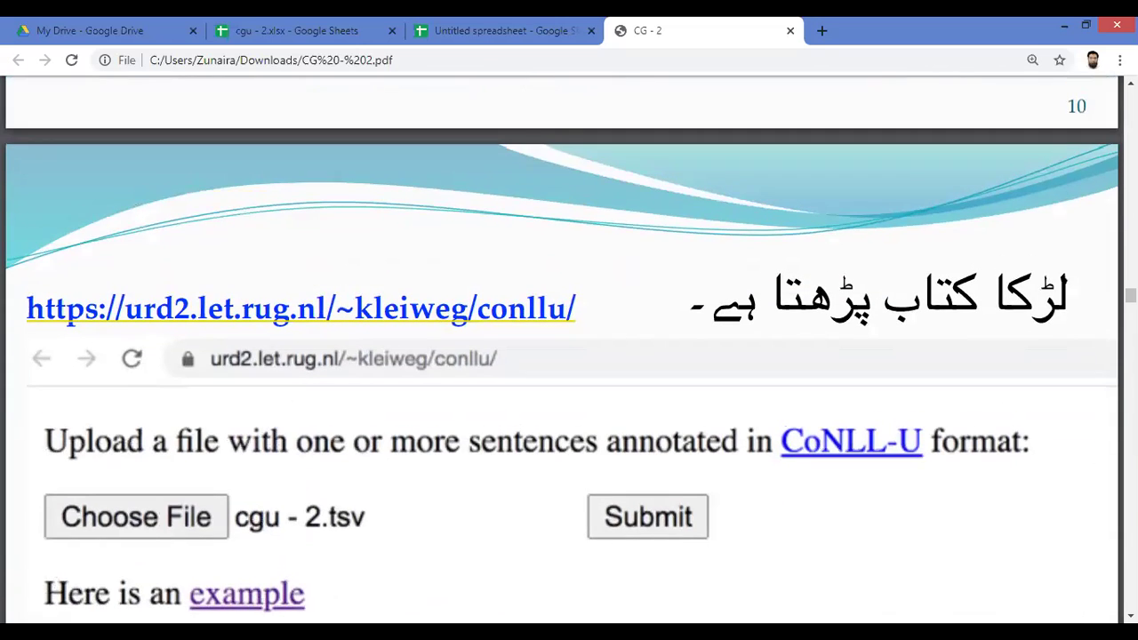
scroll(569, 356, up, 10)
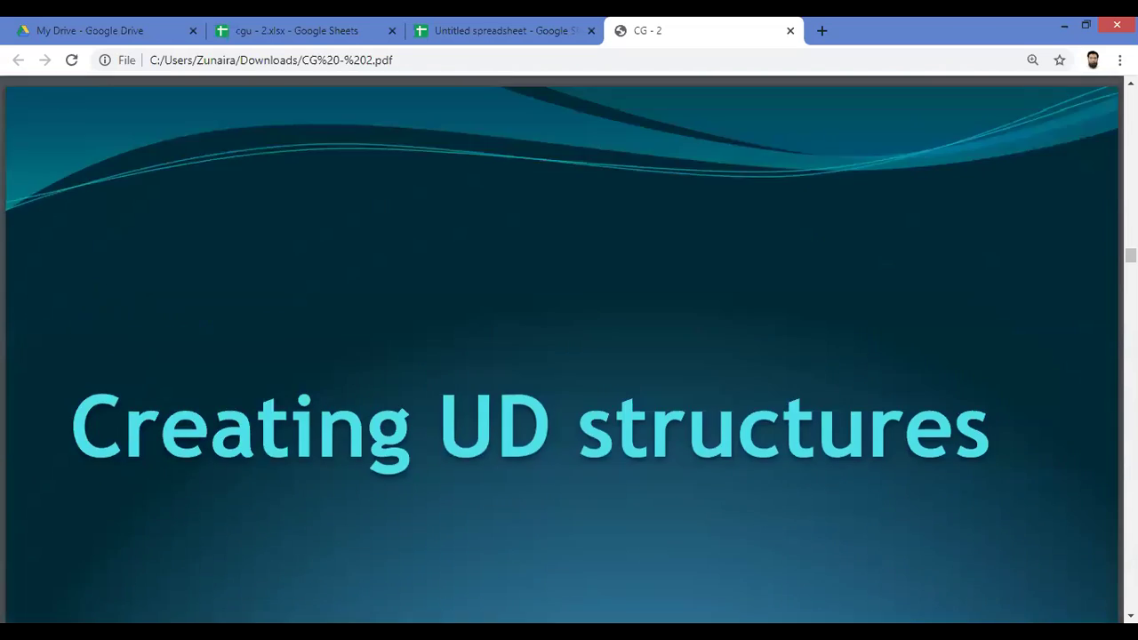
scroll(569, 355, up, 1)
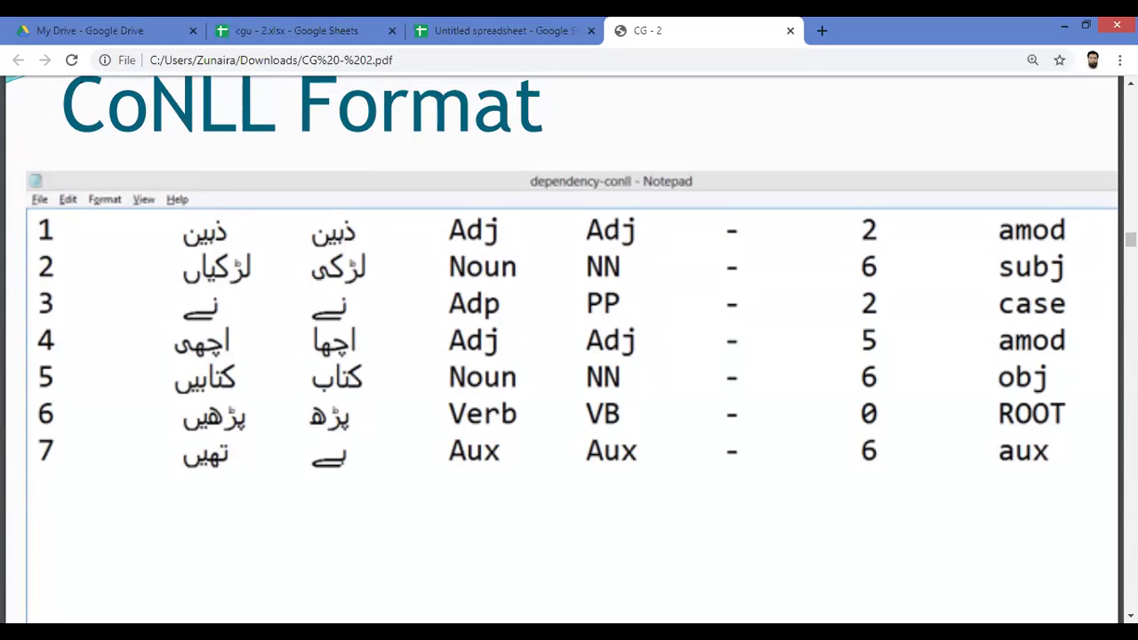
scroll(569, 356, down, 4)
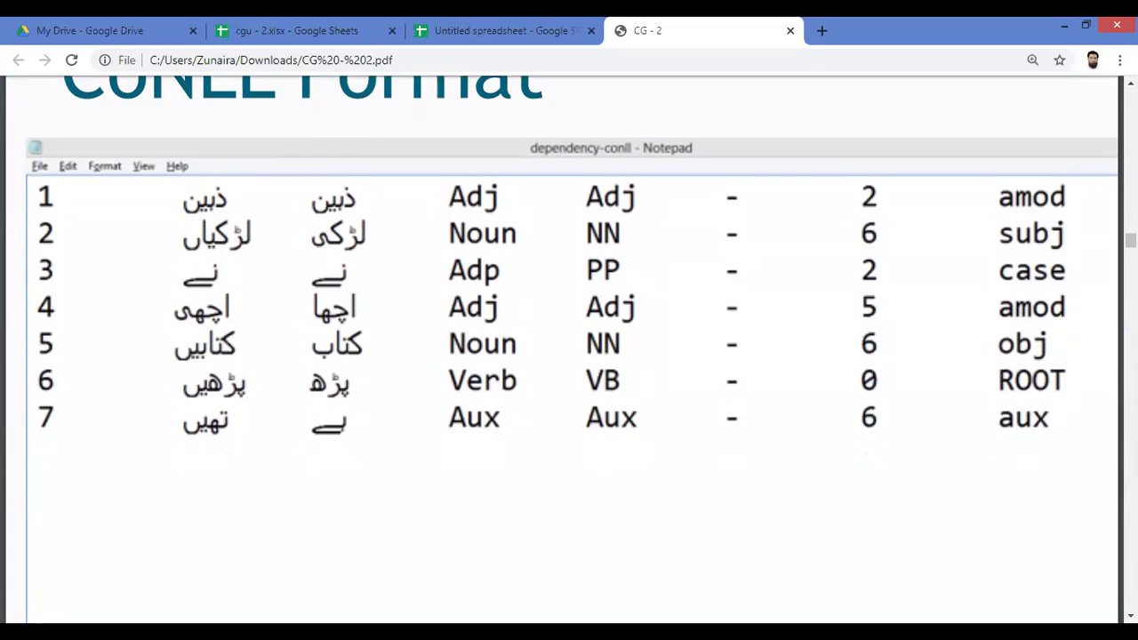
scroll(569, 356, down, 7)
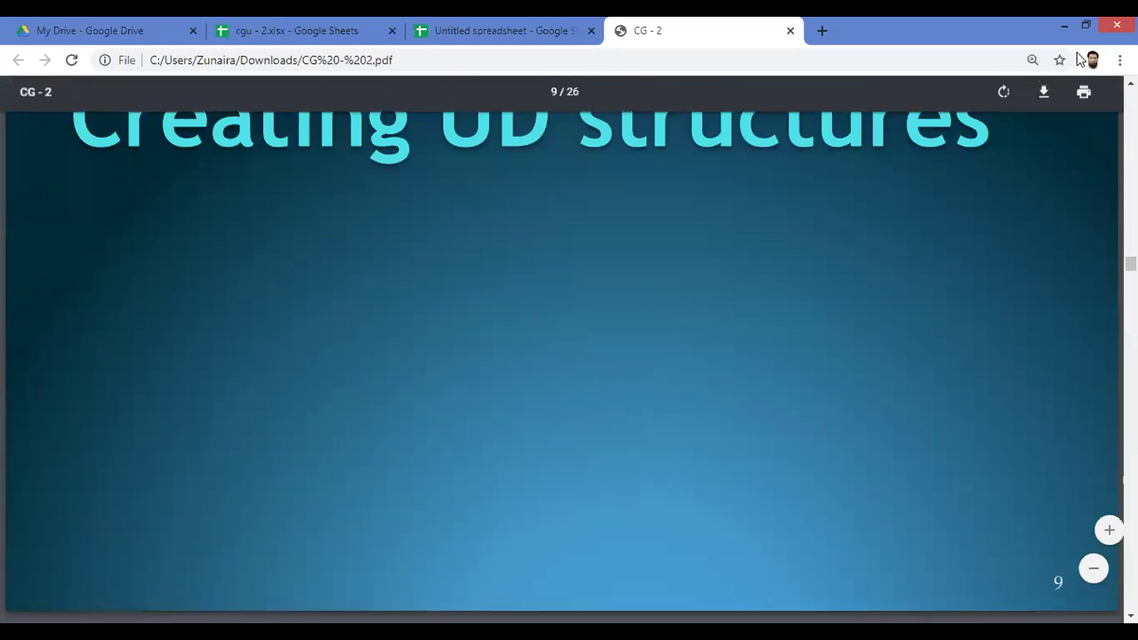
- Copy the ID and FORM cells A3:B7 of the first sentence from cgu - 2.xlsx into the untitled spreadsheet, starting at A2
click(485, 32)
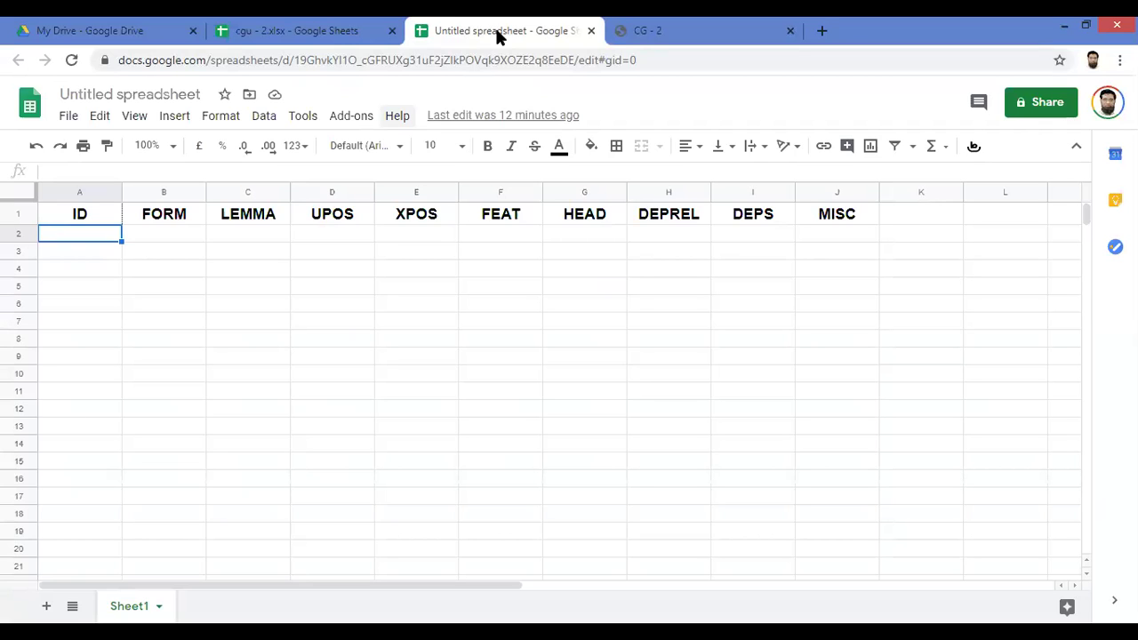
click(258, 34)
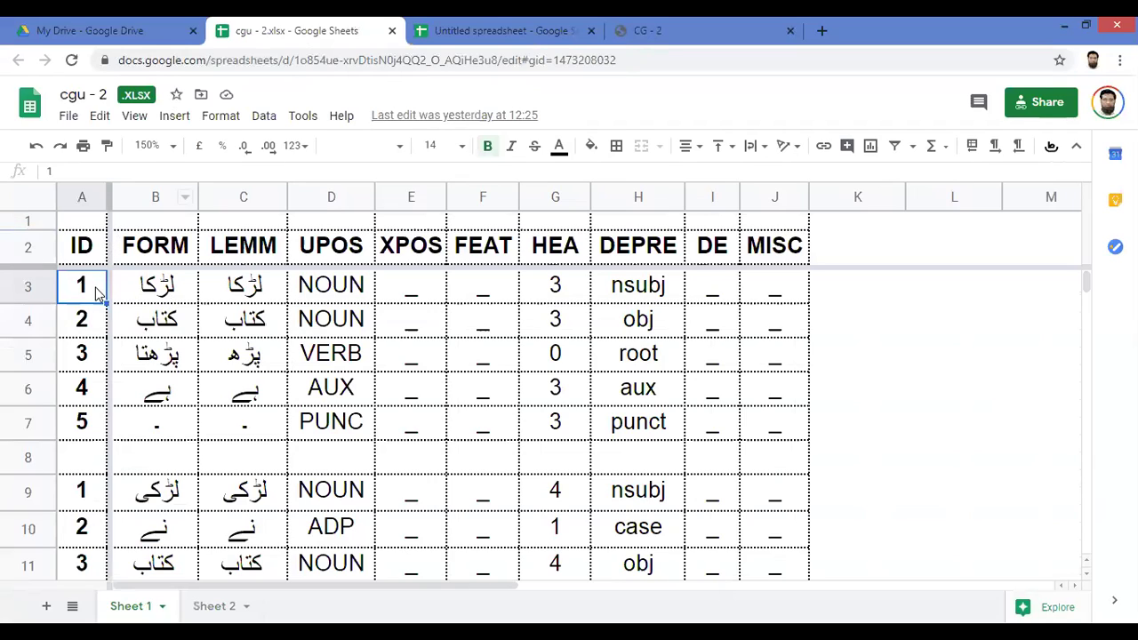
key(shift+Right)
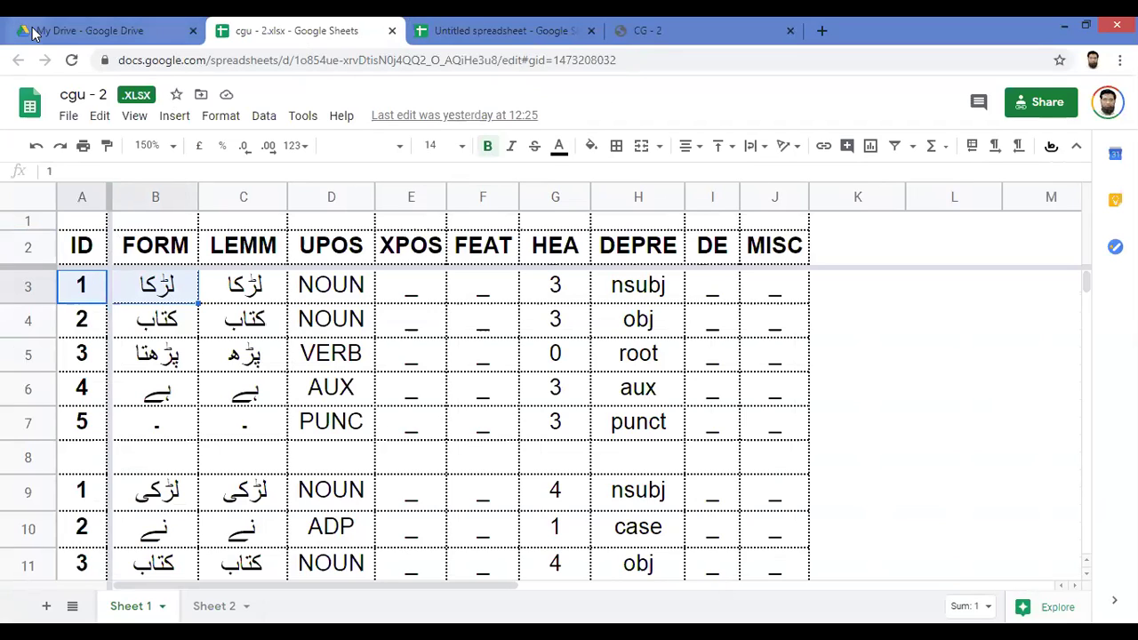
drag(74, 425, 176, 268)
key(ctrl+c)
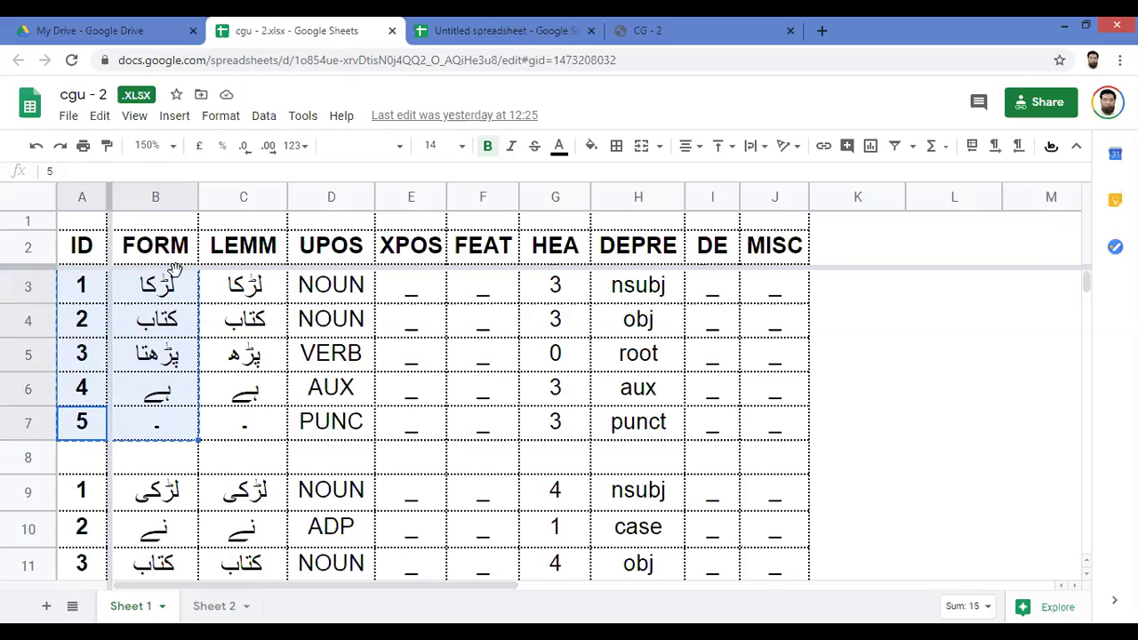
click(498, 31)
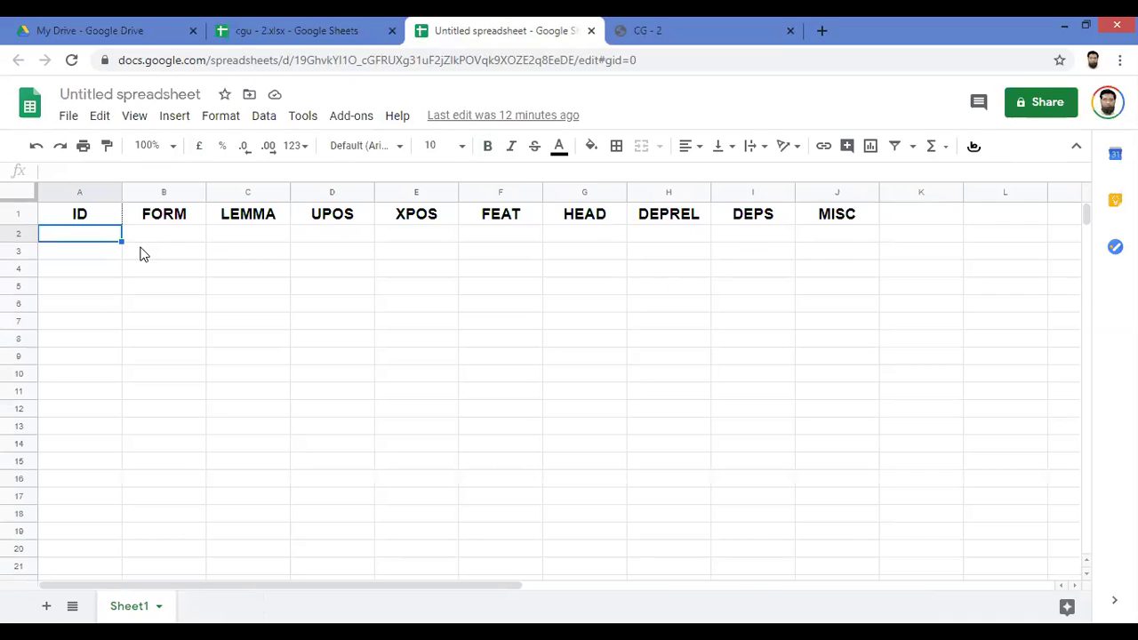
key(ctrl+v)
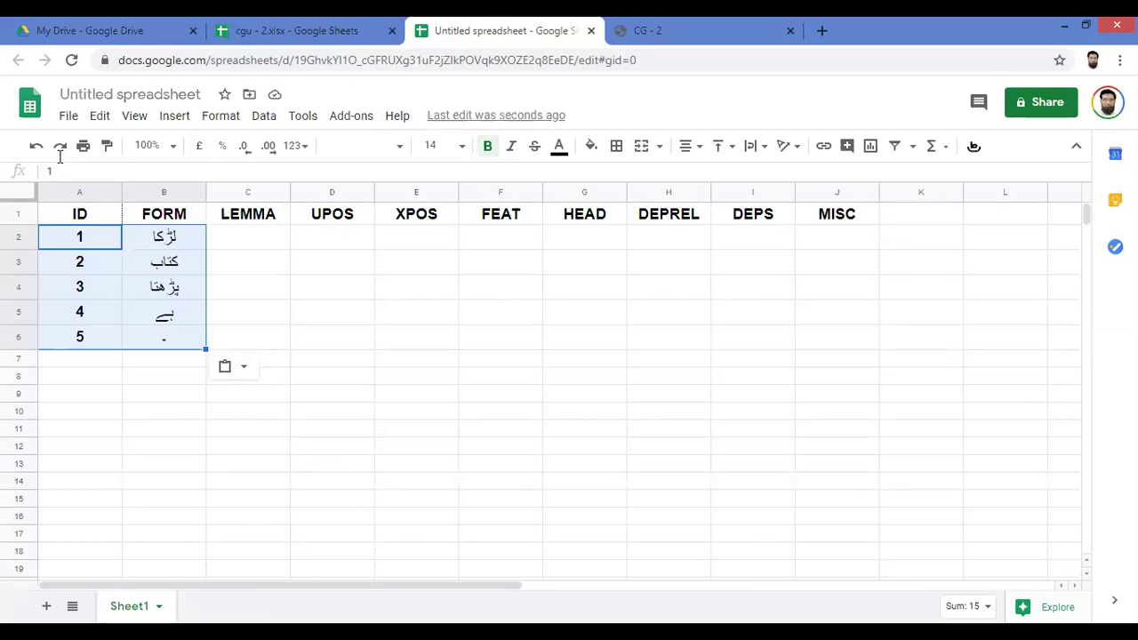
- Copy the FORM words لڑکا and کتاب into the LEMMA cells C2 and C3 of the same rows
click(172, 246)
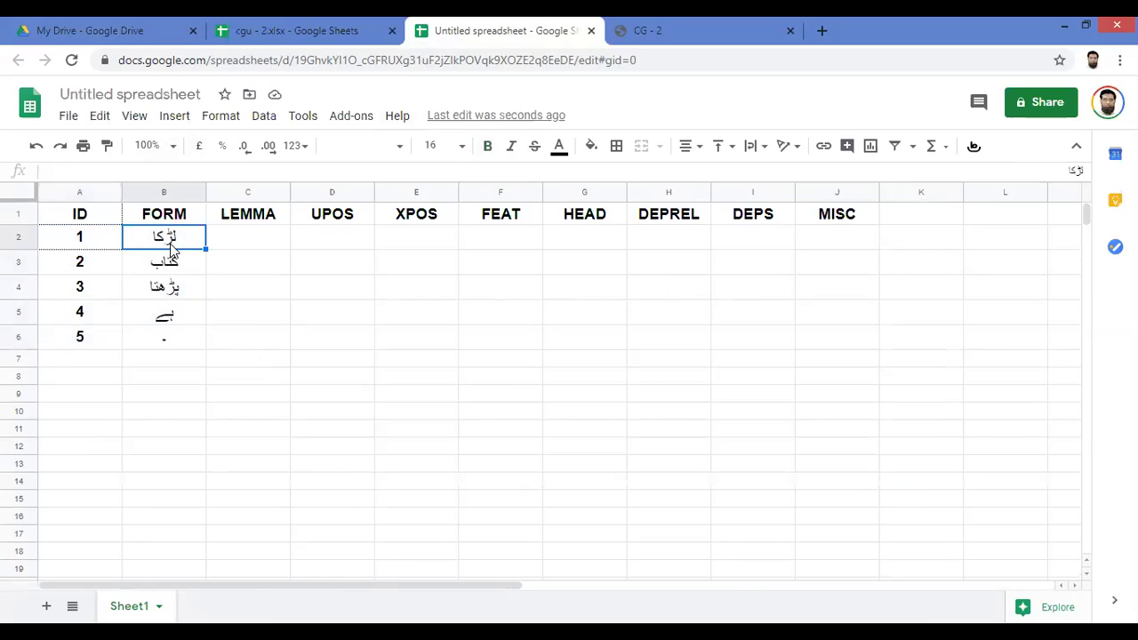
key(ctrl+c)
key(Right)
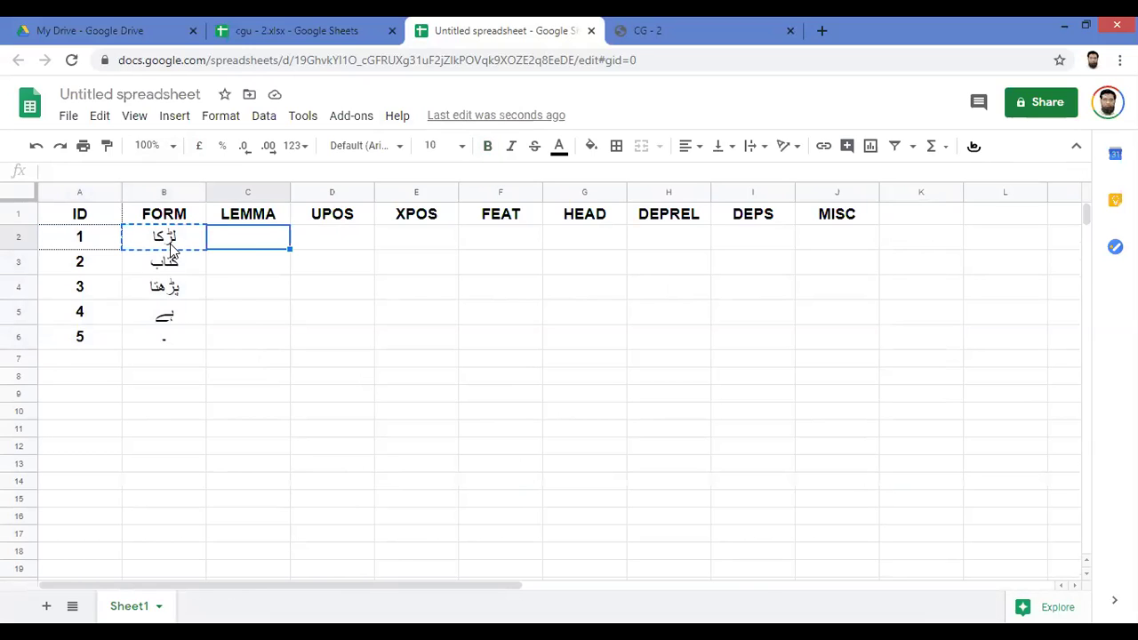
key(ctrl+v)
key(Down)
key(Left)
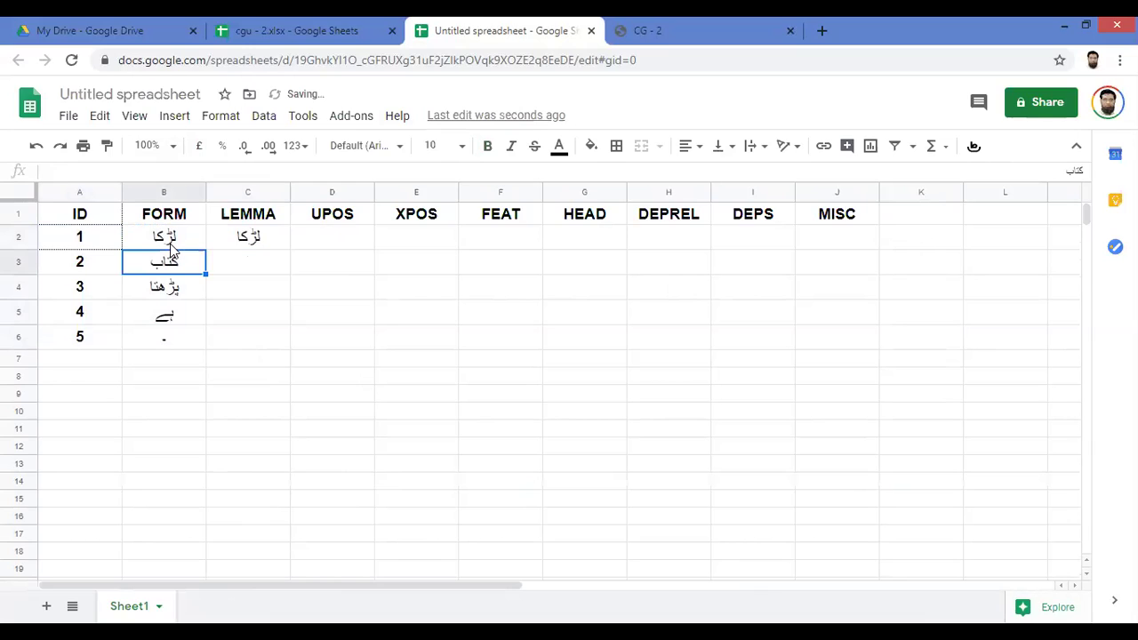
key(ctrl+c)
key(Right)
key(ctrl+v)
- Copy the third token's FORM word into LEMMA cell C4 and shorten it to the root پڑھ
key(Down)
key(Left)
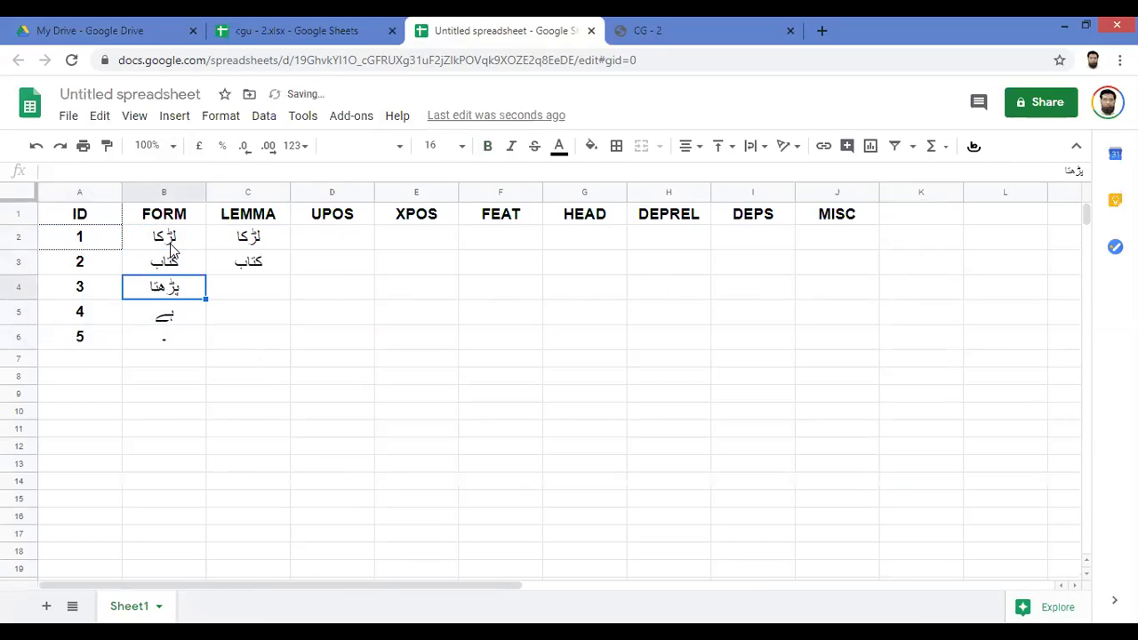
key(Right)
key(ctrl+v)
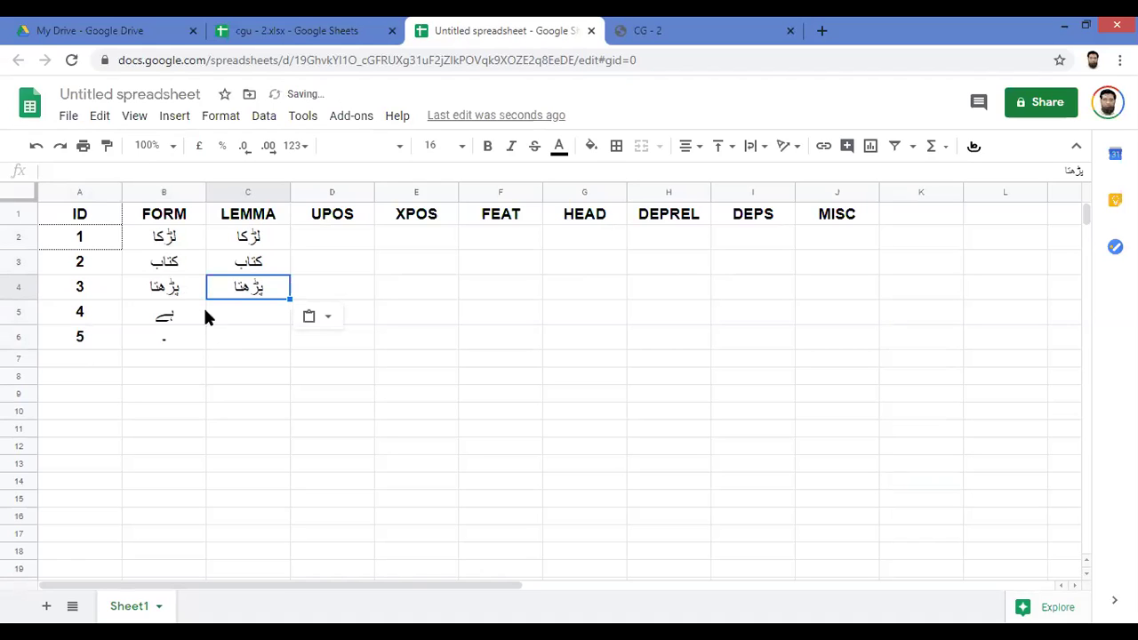
double_click(226, 288)
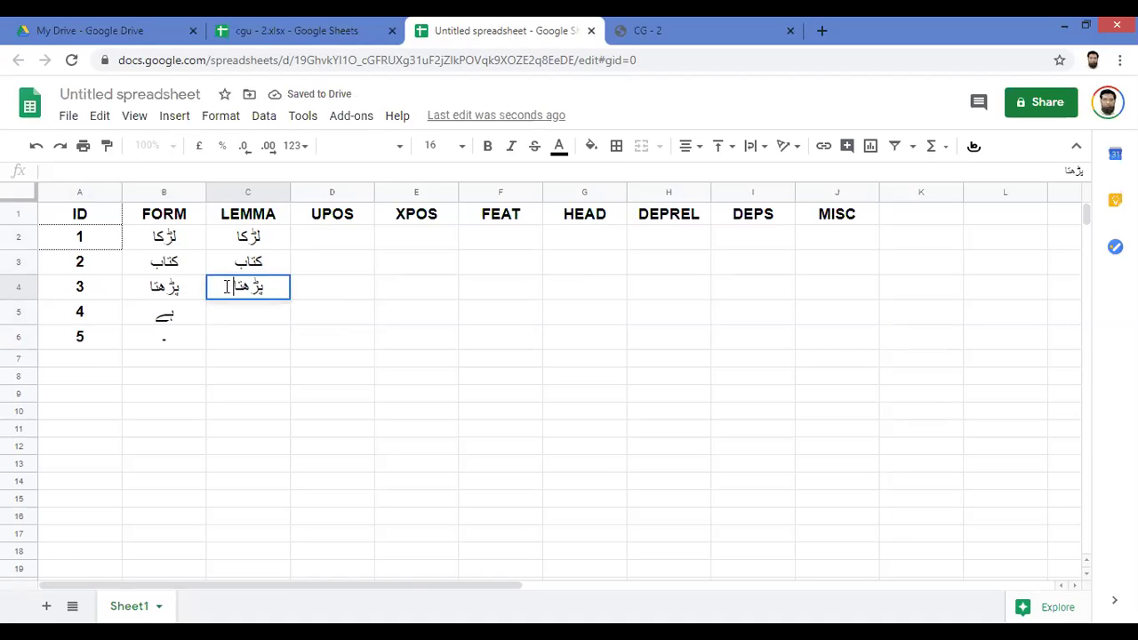
key(BackSpace)
key(BackSpace)
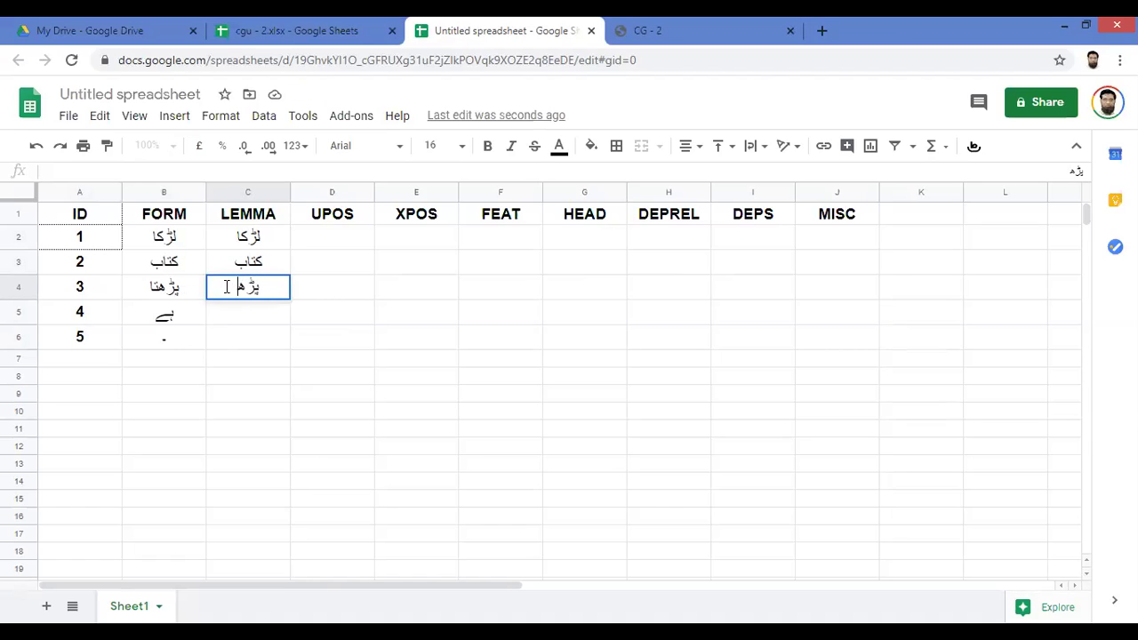
key(Return)
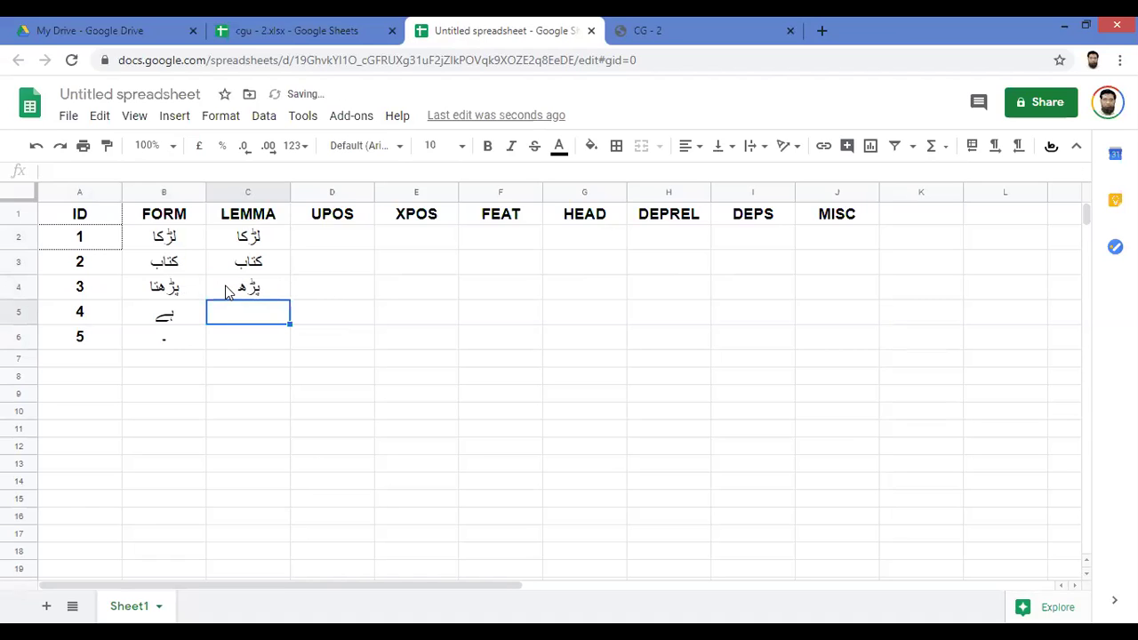
- Copy the FORM entries of tokens 4 and 5, ہے and the full stop, into LEMMA cells C5 and C6
key(Left)
key(ctrl+c)
key(Right)
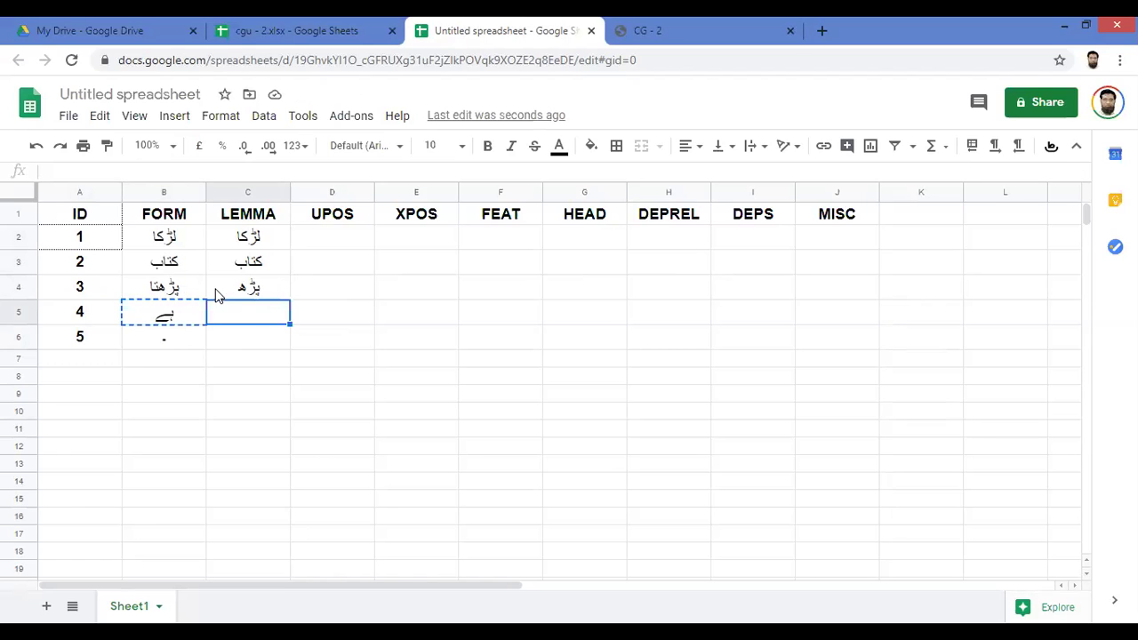
key(ctrl+v)
key(Down)
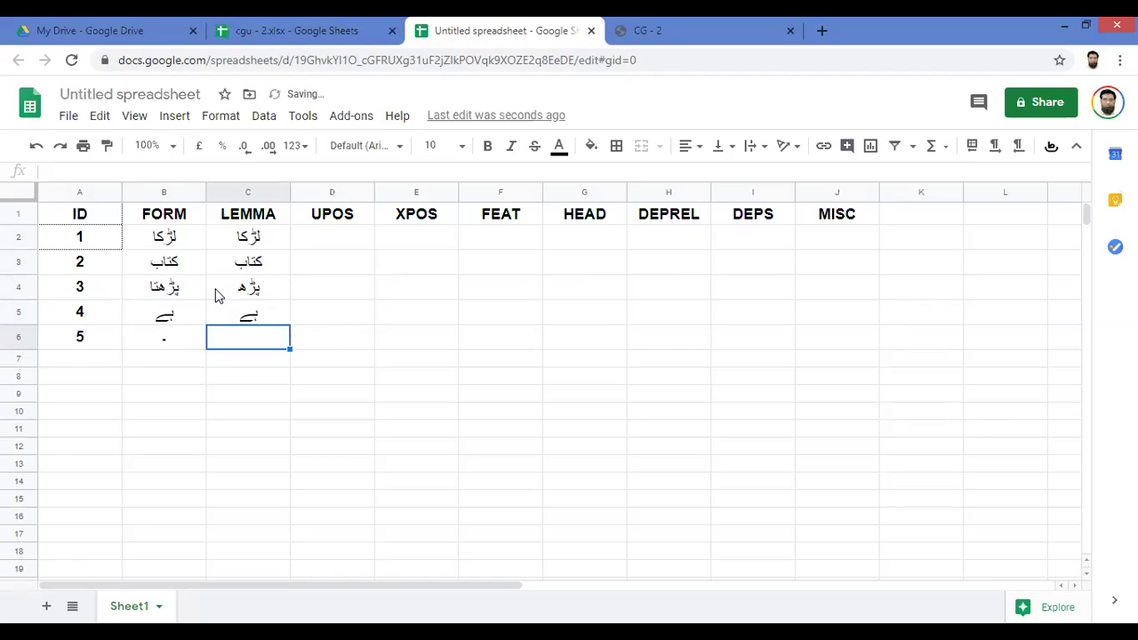
key(Left)
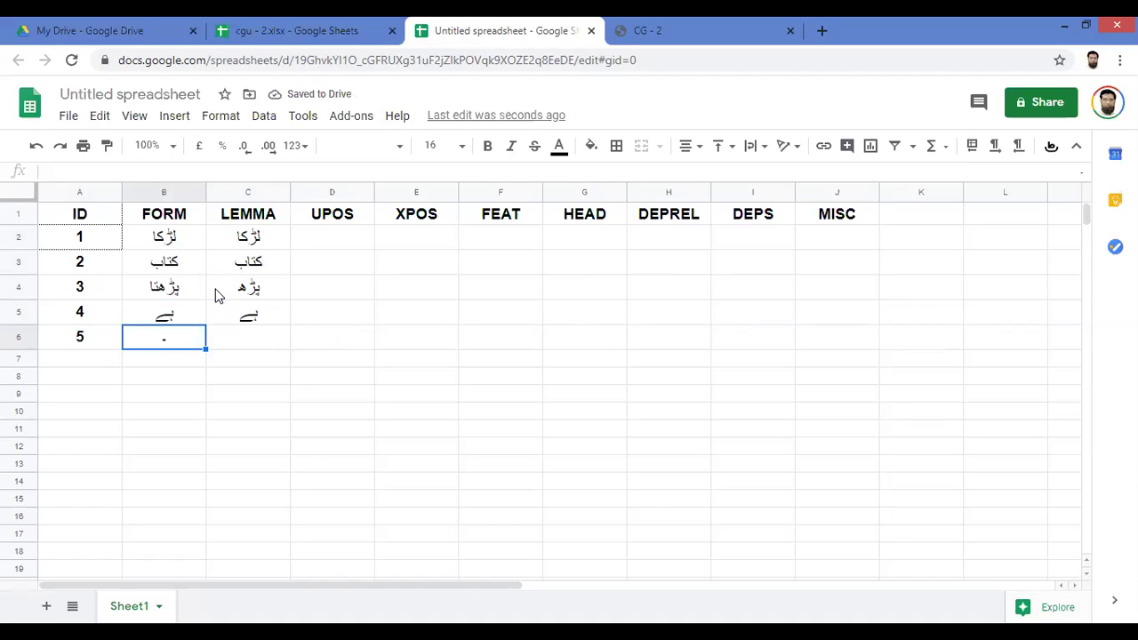
key(Right)
key(ctrl+v)
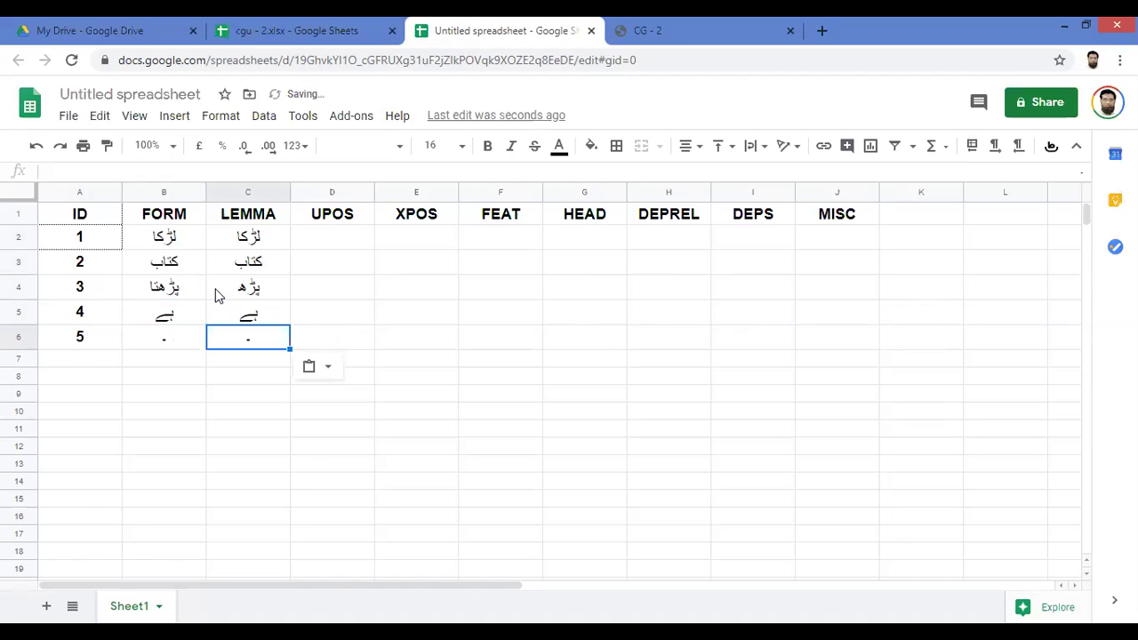
- Enter NOUN as the UPOS tag of the first token, لڑکا, in cell D2
key(Up)
key(Up)
key(Up)
key(Up)
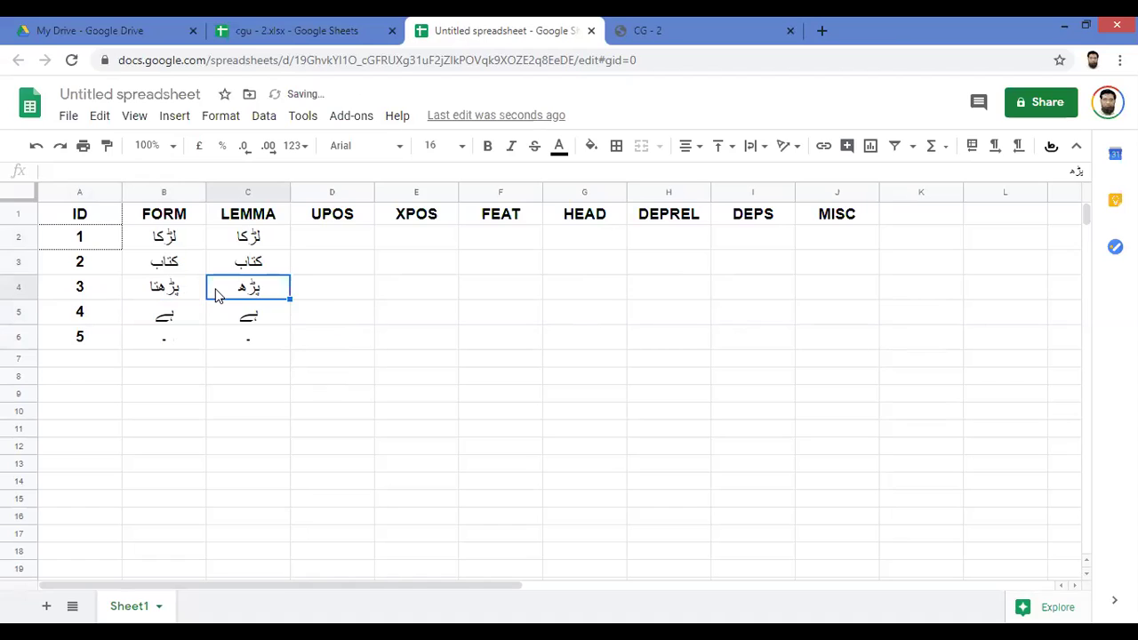
key(Right)
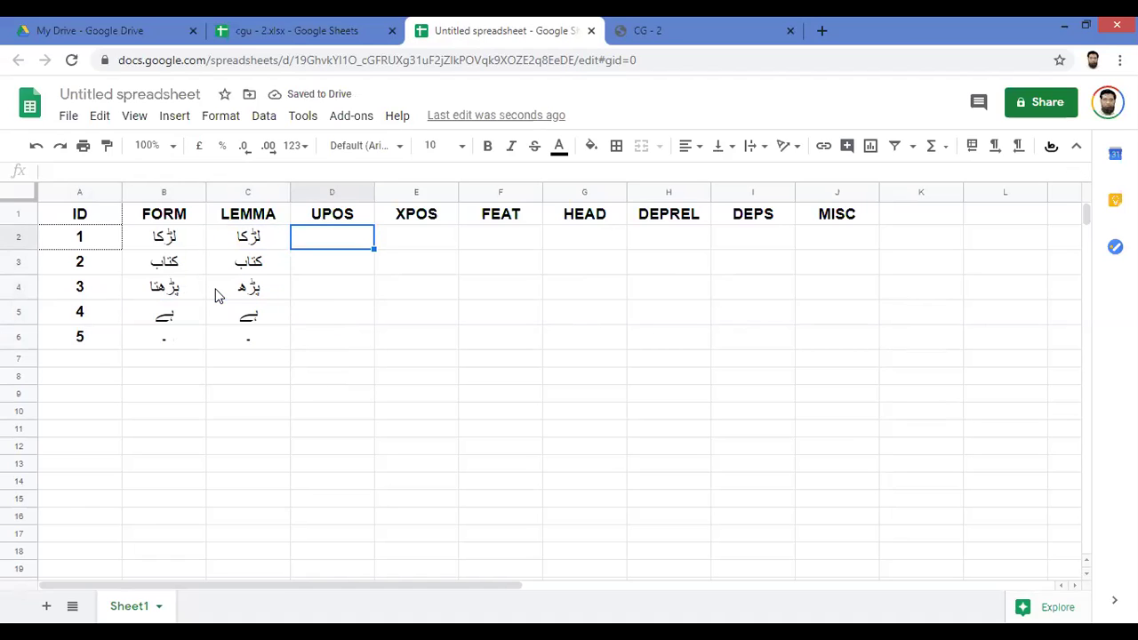
text(NOUN)
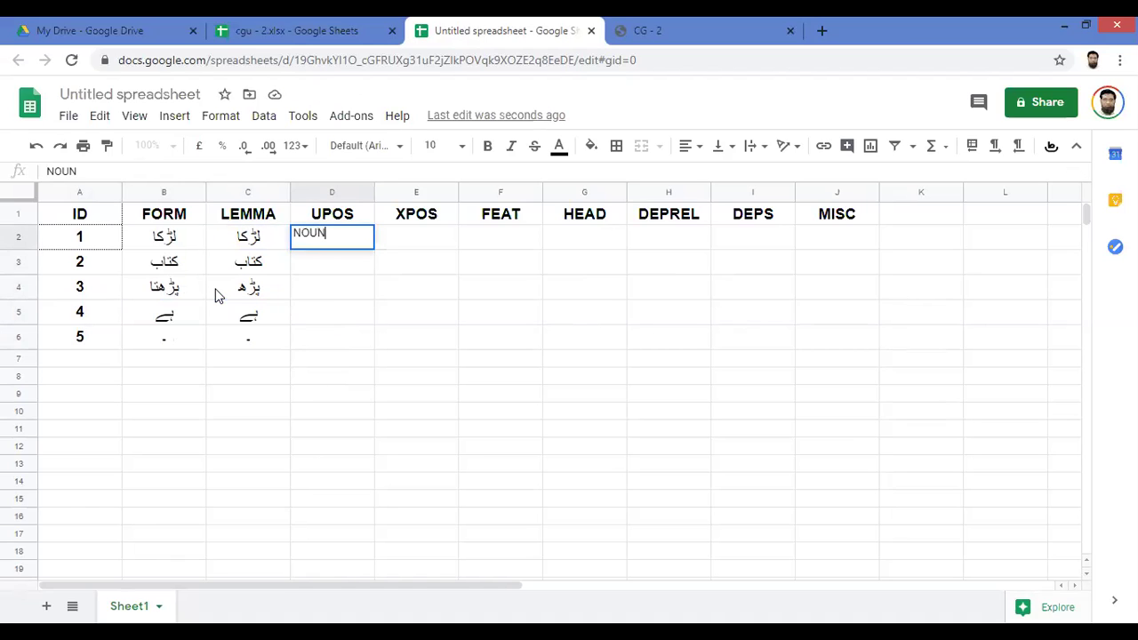
key(Return)
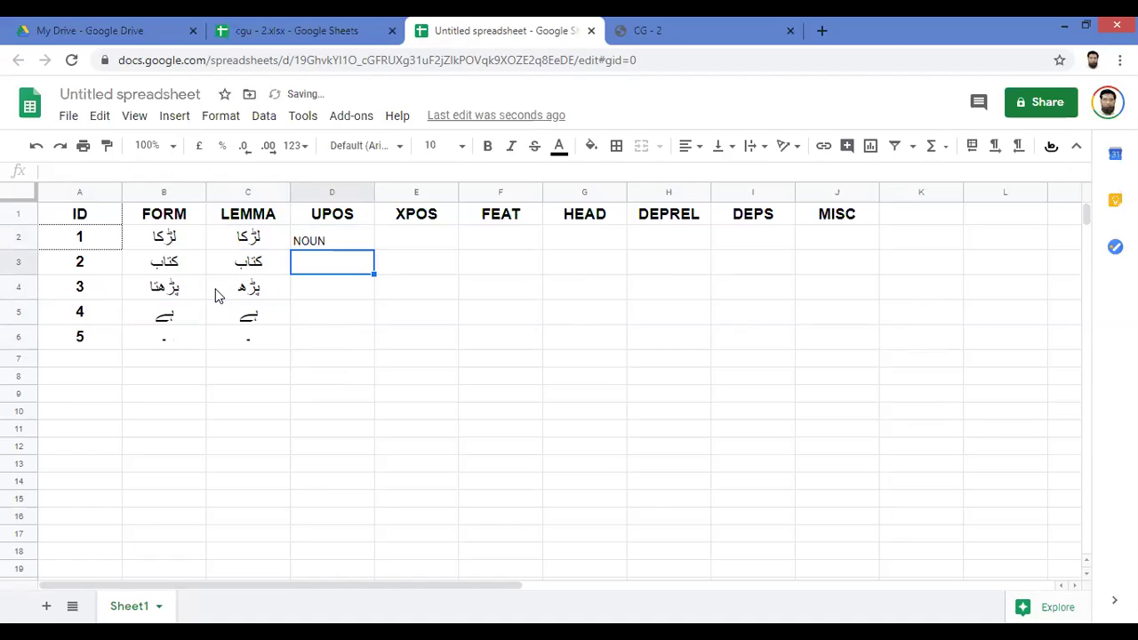
- Enter the UPOS tags NOUN, VERB, AUX and PUNCT for tokens 2 to 5 in cells D3 to D6
text(NOUN)
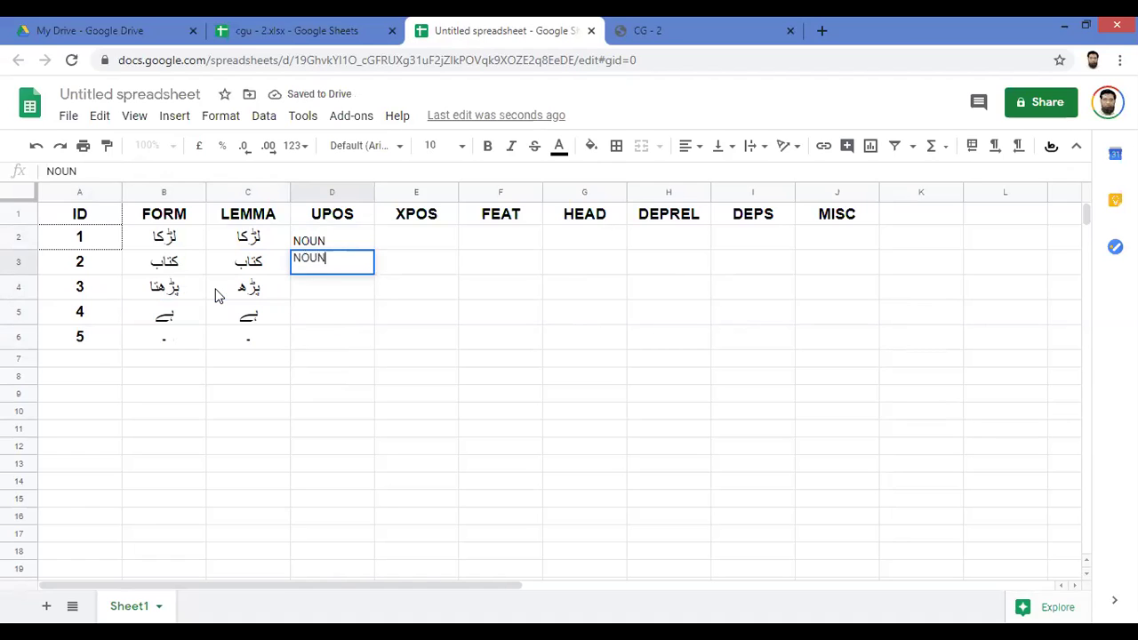
key(Return)
text(VERB)
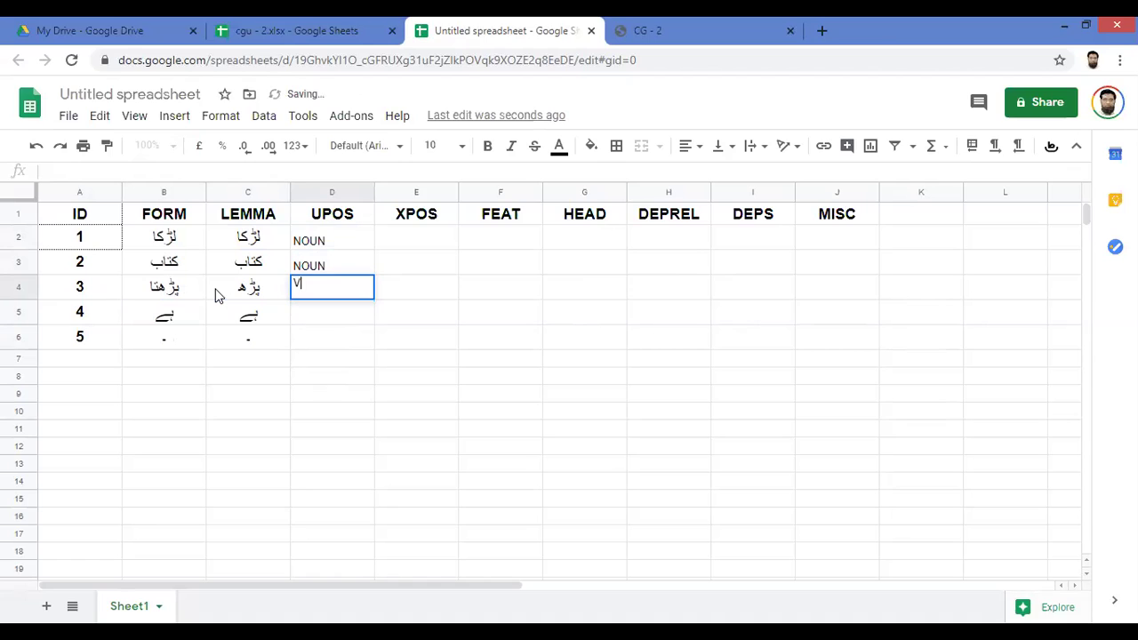
key(Return)
text(AUX)
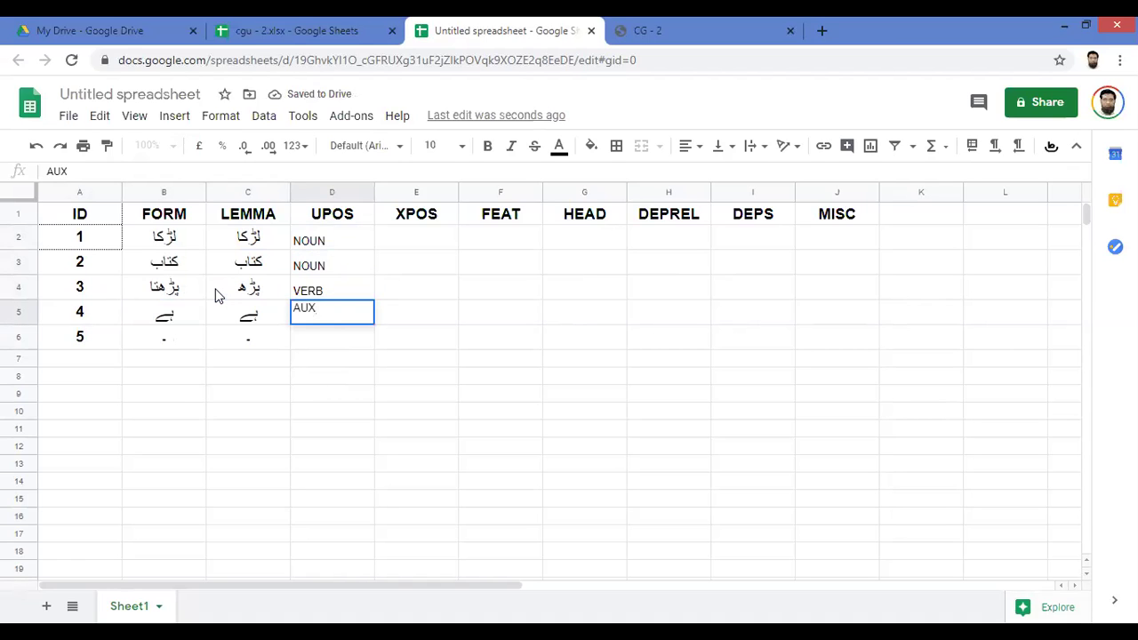
key(Return)
text(PUNCT)
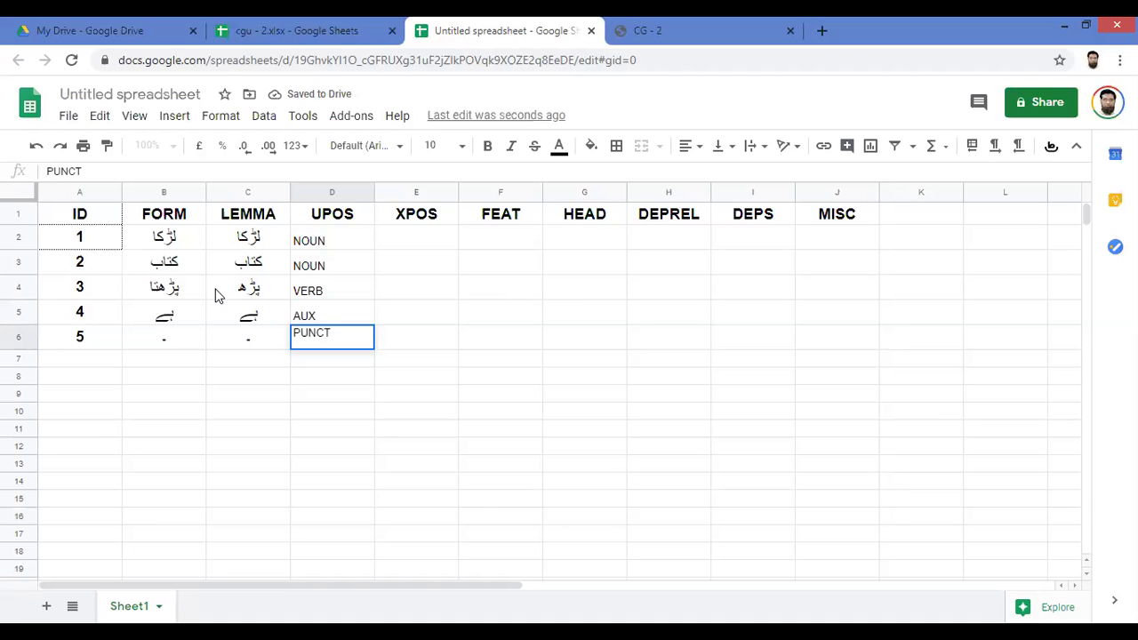
key(Tab)
- Enter an underscore in the first token's XPOS cell E2 and copy it to its FEAT cell F2
key(Up)
key(Up)
key(Up)
key(Up)
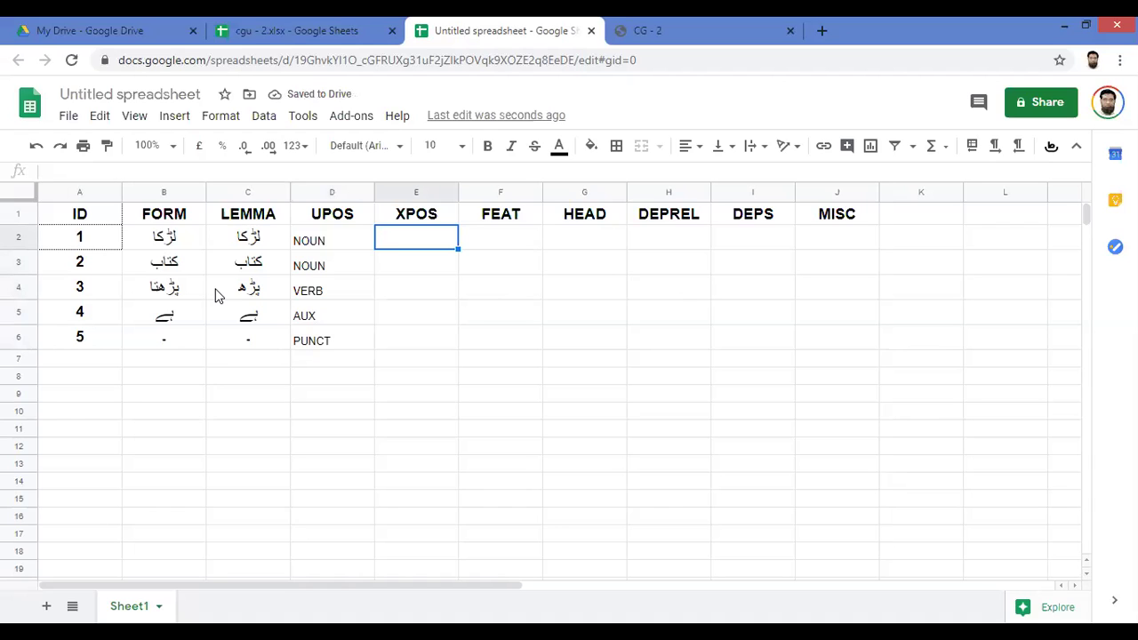
key(Return)
text(_)
key(Return)
key(Up)
key(ctrl+c)
key(Right)
key(ctrl+v)
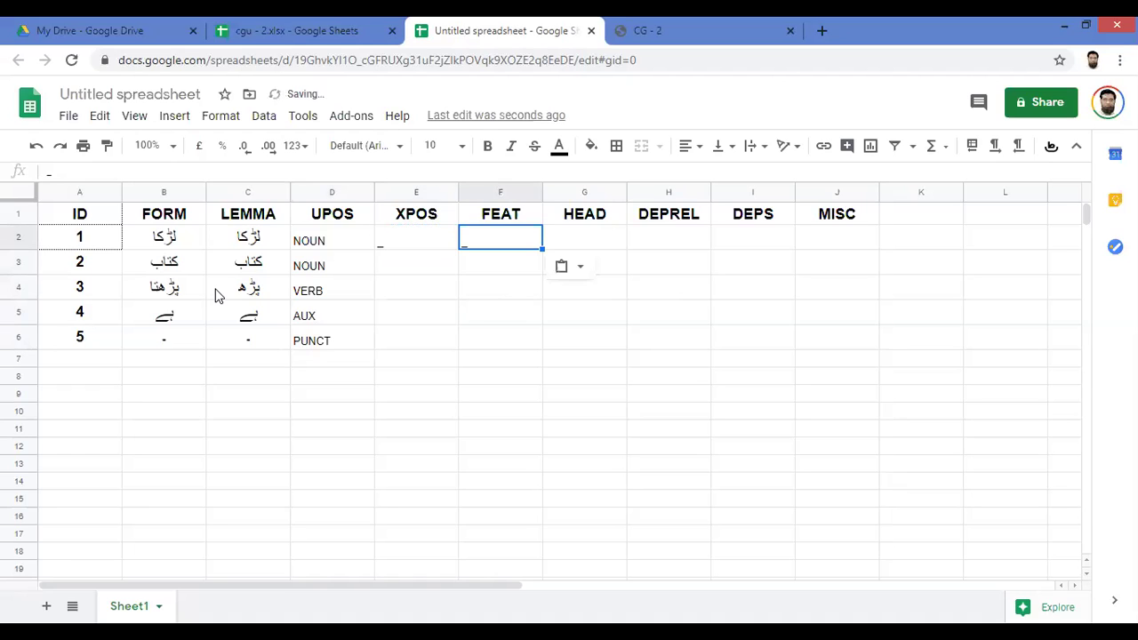
- Copy the underscores from E2:F2 into the XPOS and FEAT cells of the remaining tokens, E3:F6
key(Left)
key(shift+Right)
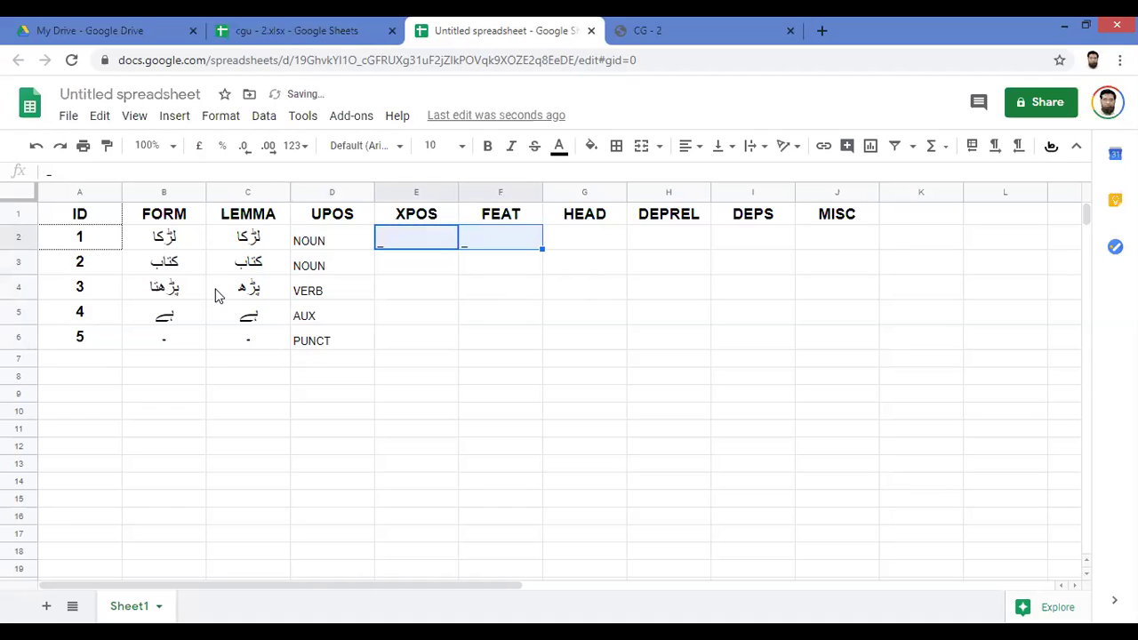
key(ctrl+c)
key(Down)
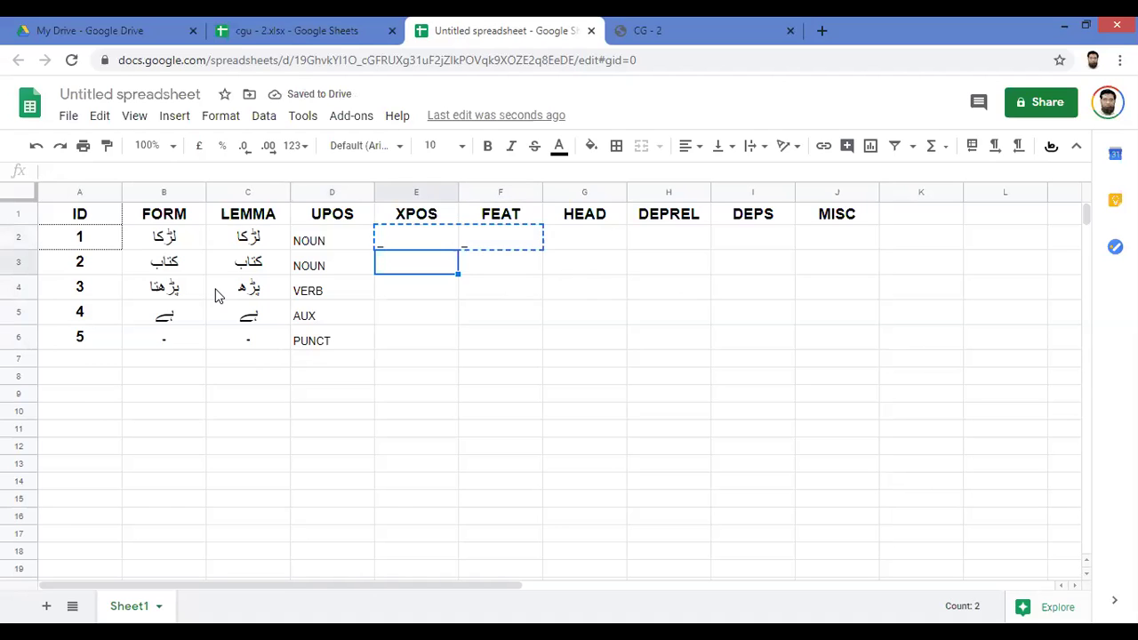
key(shift+Right)
key(shift+Down)
key(shift+Down)
key(shift+Down)
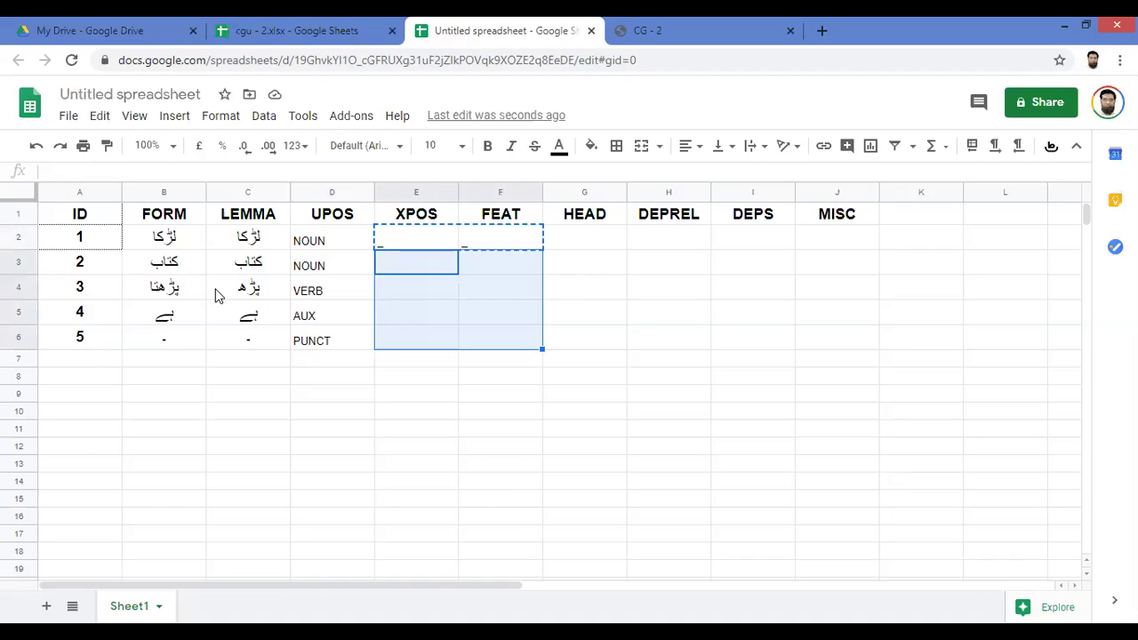
key(ctrl+v)
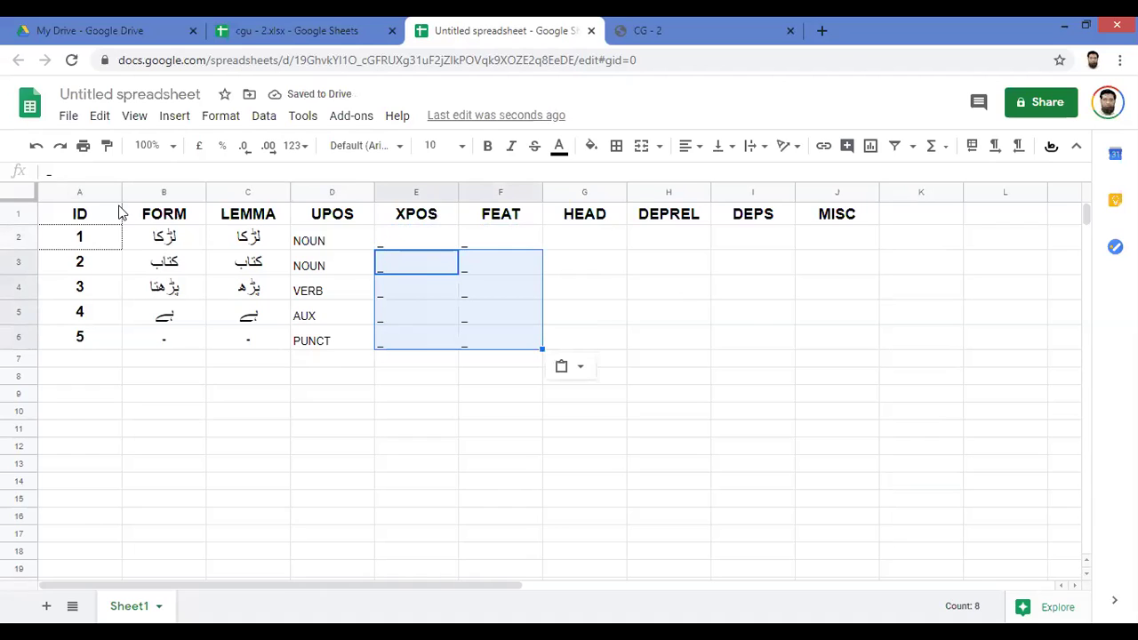
- Examine the first token's FEAT and HEAD cells, and trace the third token's row between HEAD and its FORM word پڑھتا
click(477, 248)
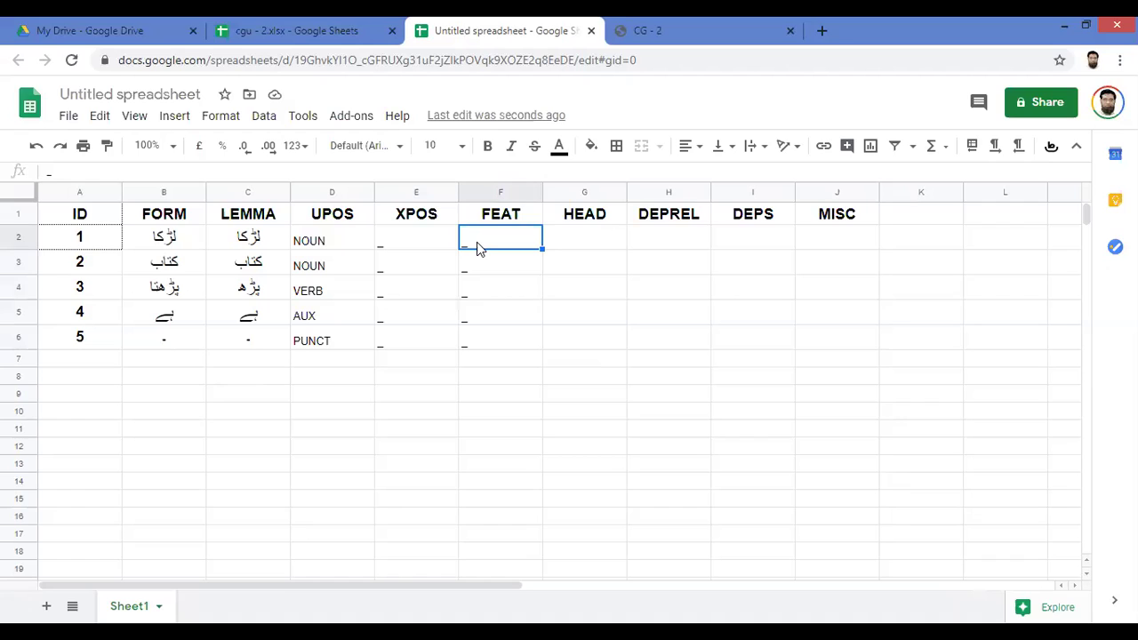
click(570, 238)
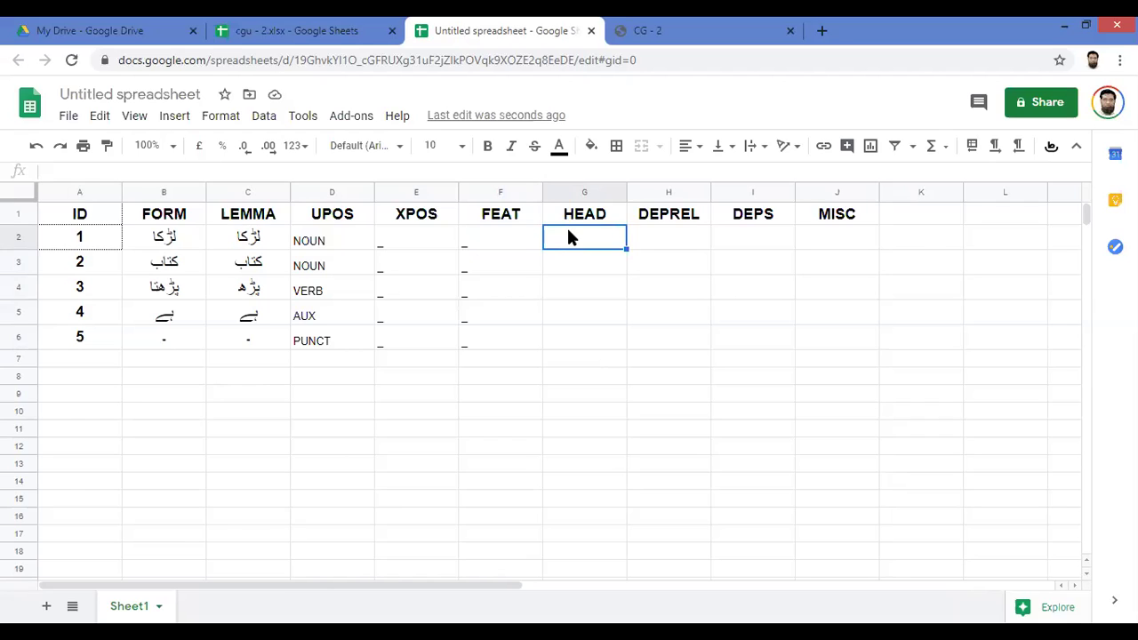
key(Down)
key(Down)
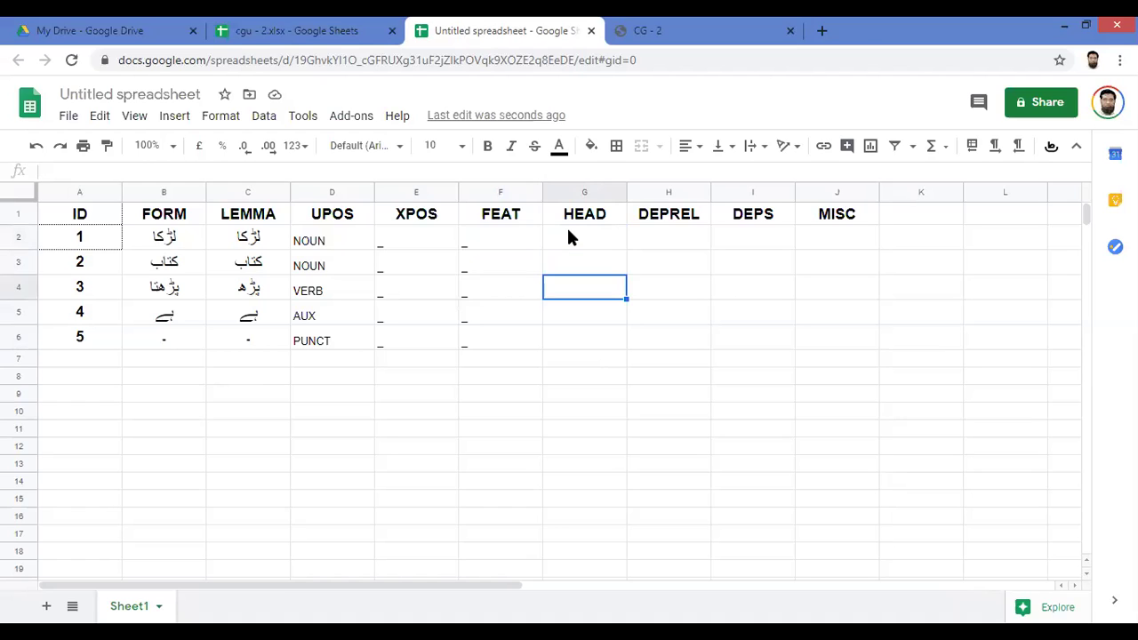
key(Left)
key(Left)
key(Left)
key(Left)
key(Left)
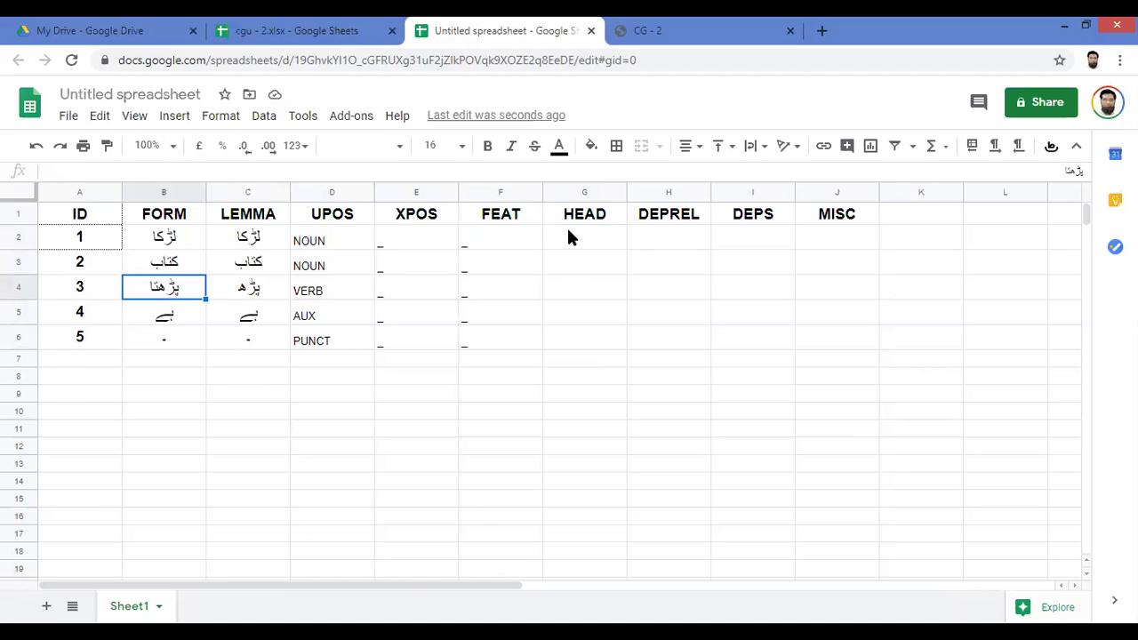
key(Right)
key(Right)
key(Right)
key(Right)
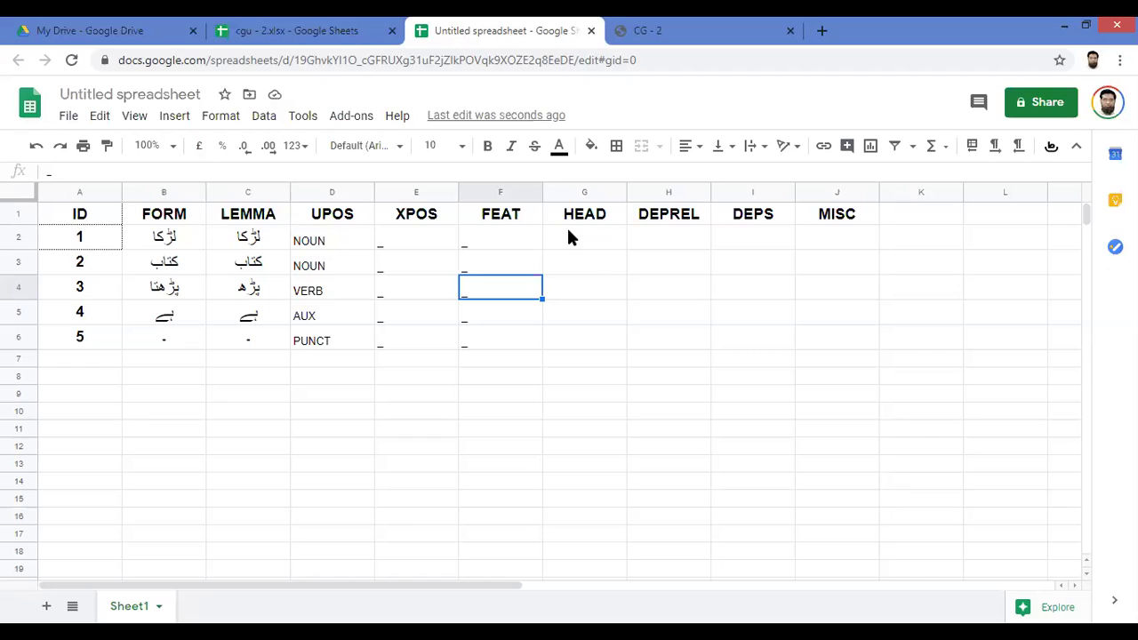
- Enter 0 as HEAD and root as DEPREL for the third token, the verb پڑھتا, in cells G4 and H4
key(Right)
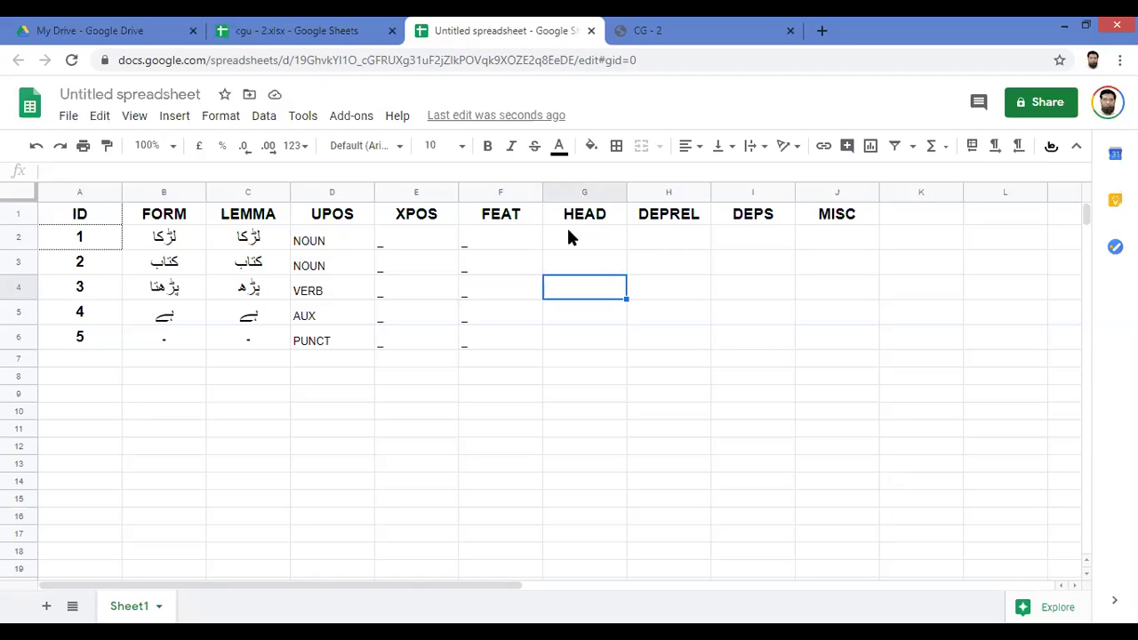
text(0)
key(Tab)
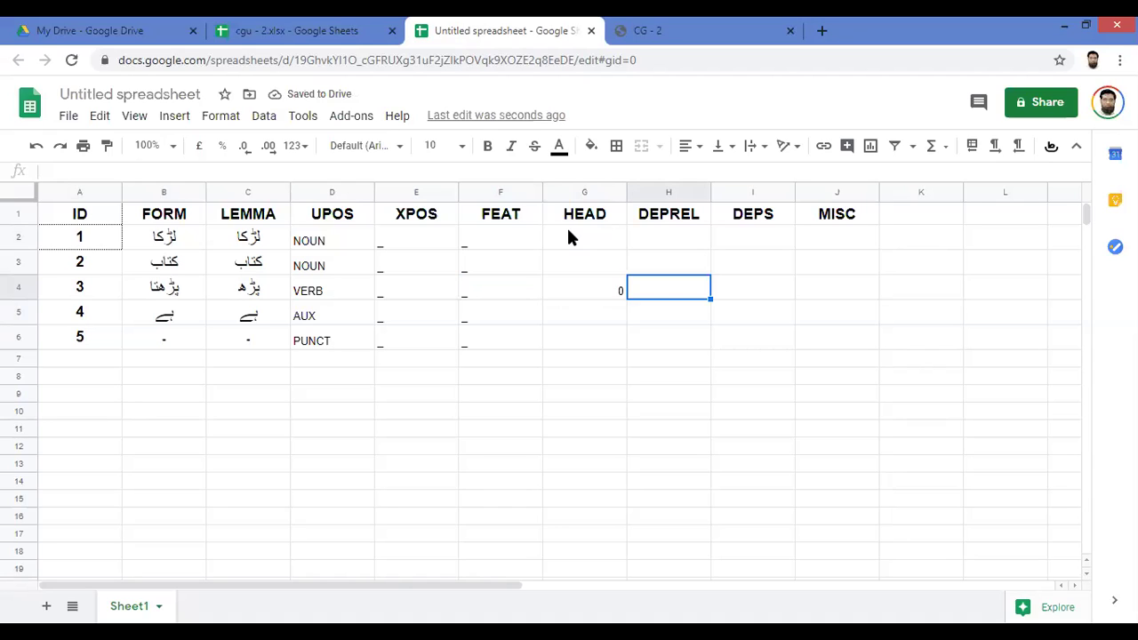
text(root)
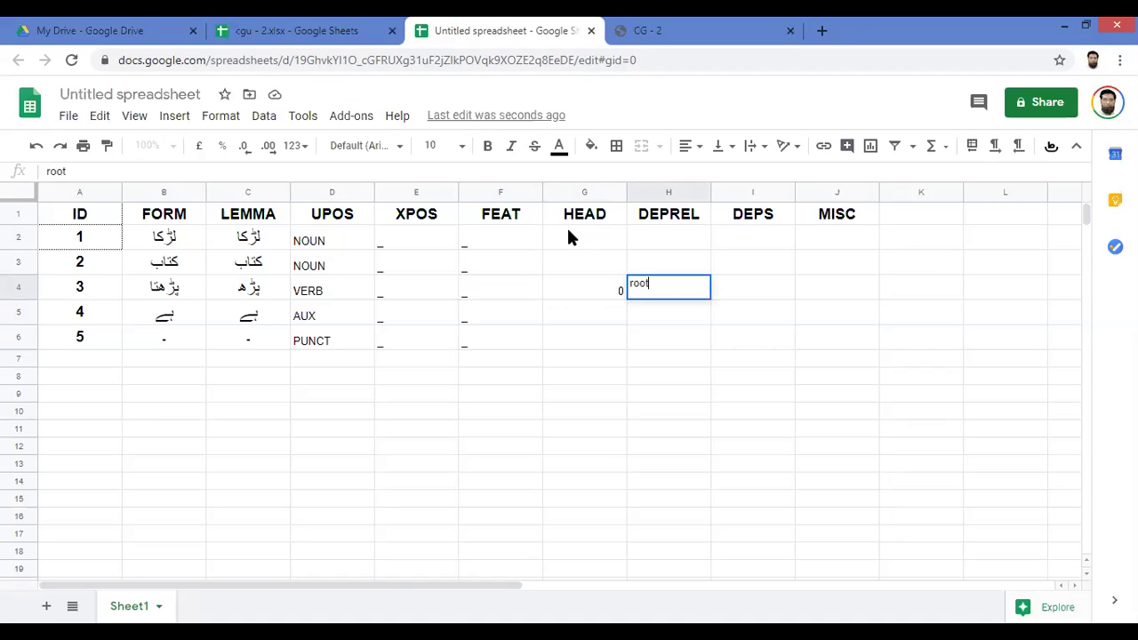
key(Return)
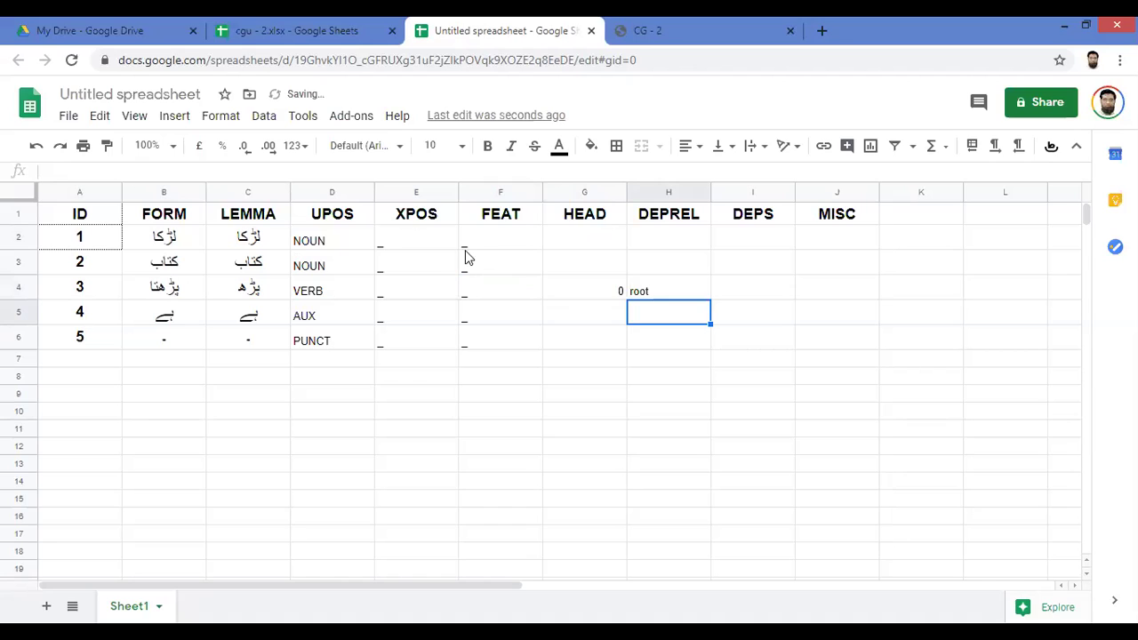
- Set the font size of the HEAD and DEPREL cells G2:H7 to 12
click(584, 233)
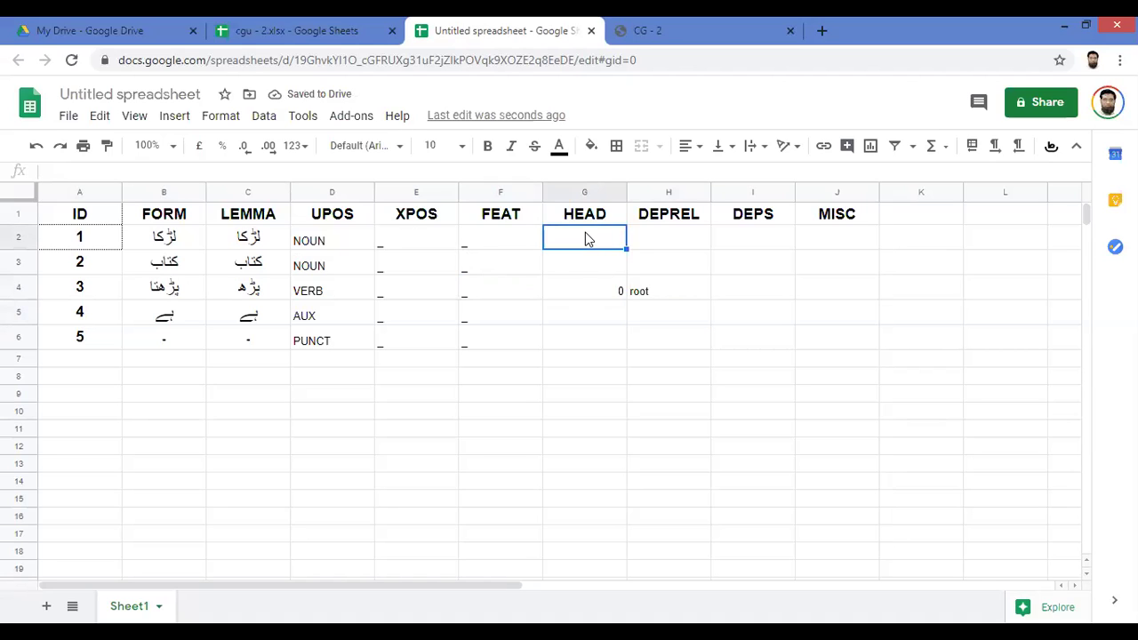
key(shift+Right)
key(shift+Down)
key(shift+Down)
key(shift+Down)
key(shift+Down)
key(shift+Down)
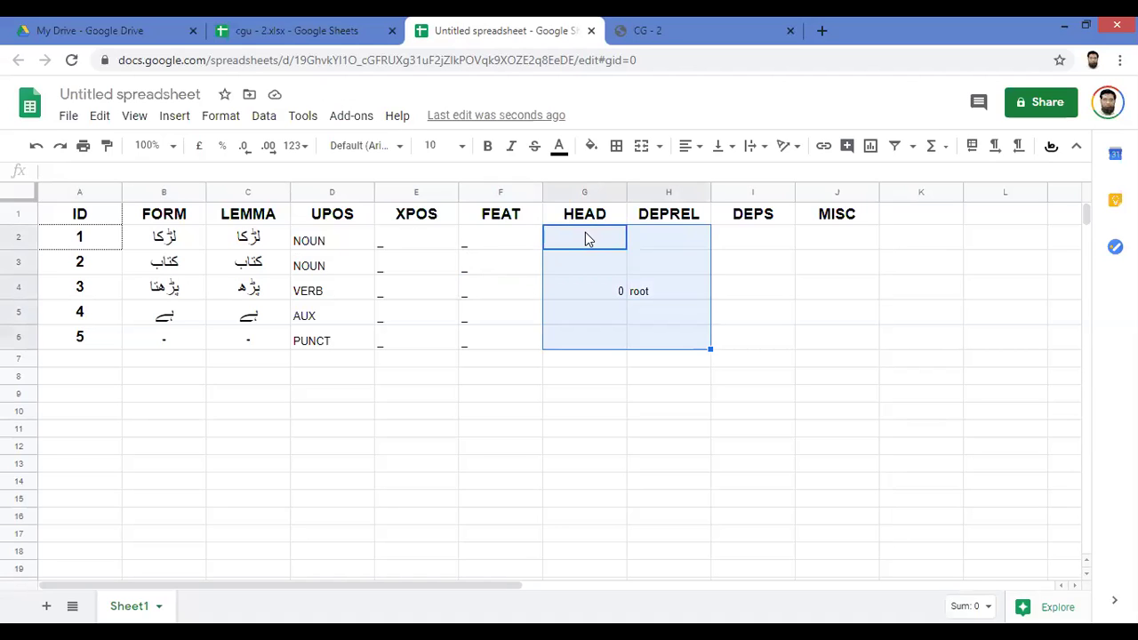
click(460, 146)
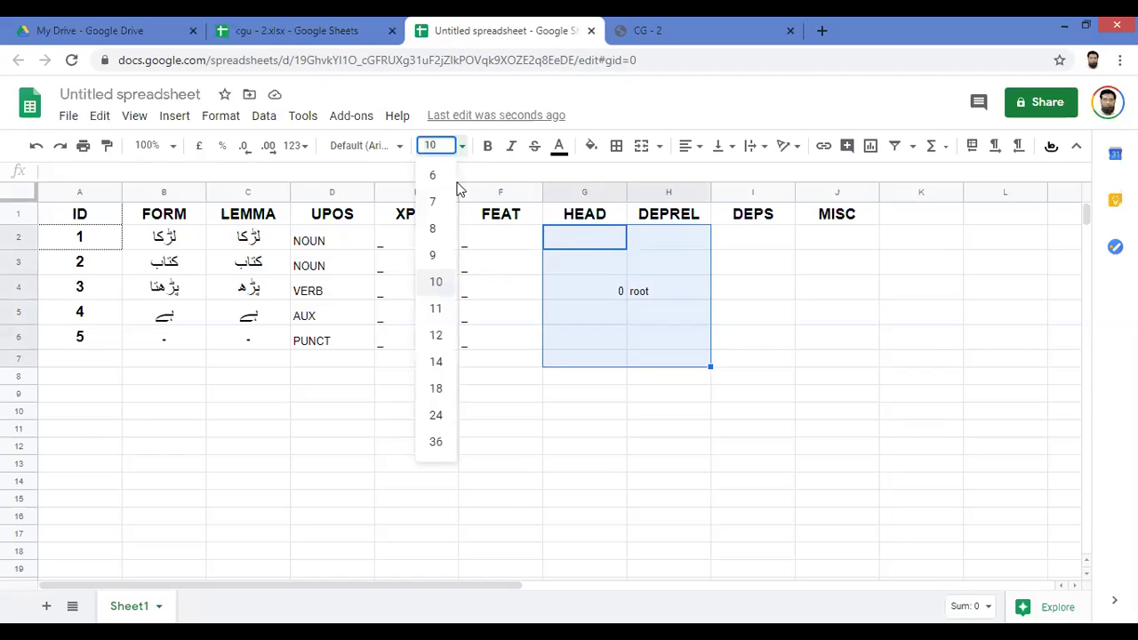
click(436, 336)
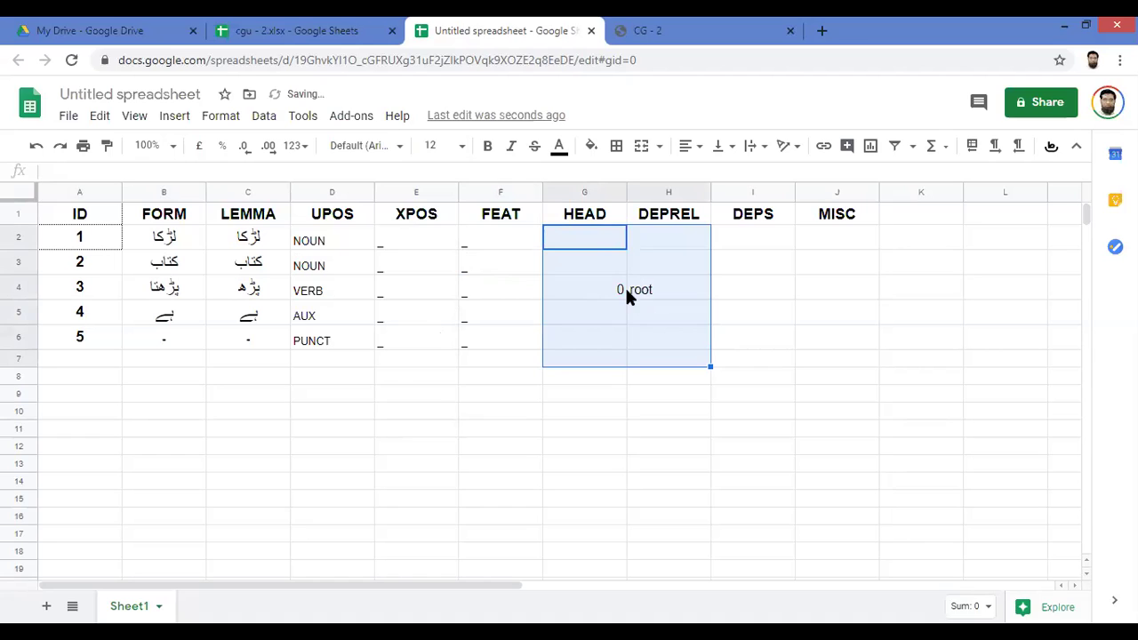
click(597, 290)
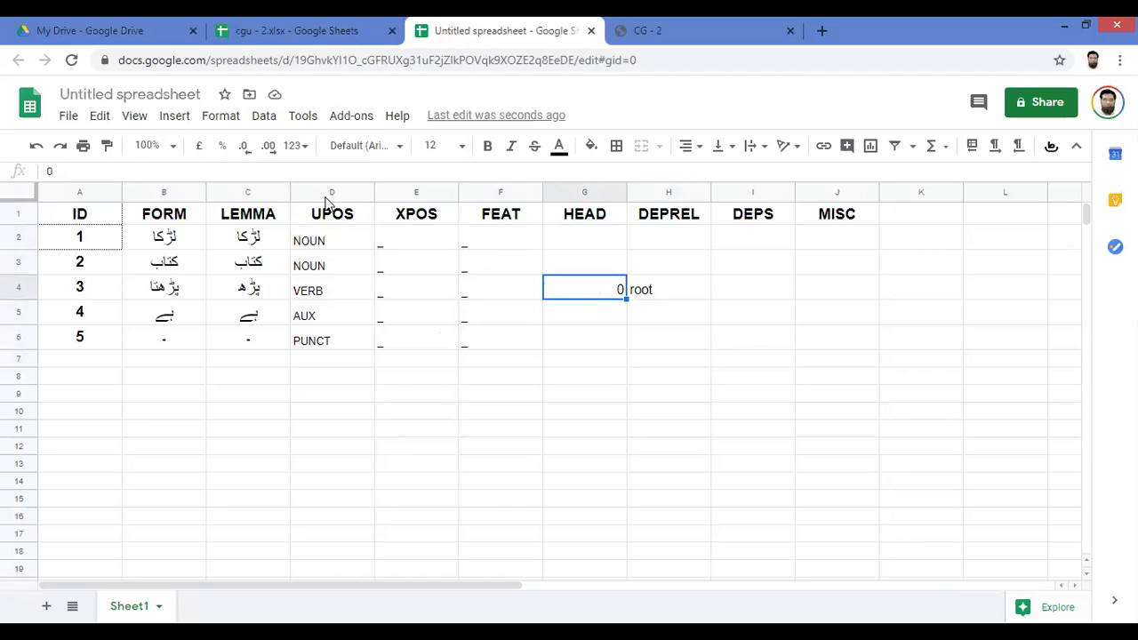
- Apply all borders to the whole annotation table, A1:J6, from the ID header to the last MISC cell
click(89, 216)
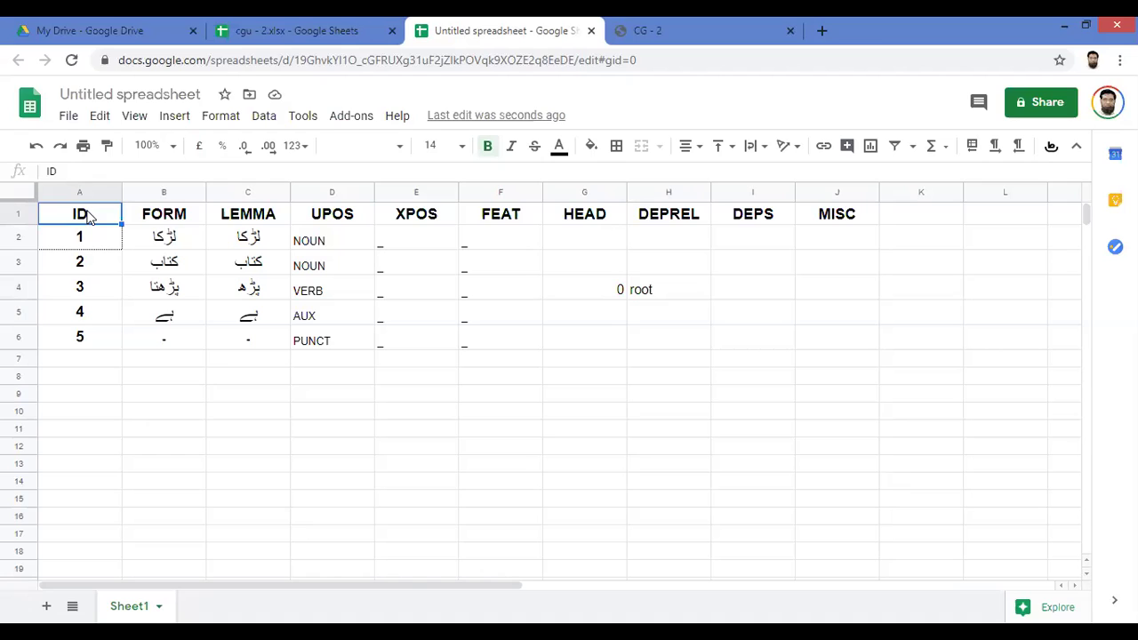
key(shift+Right)
key(shift+Right)
key(shift+Right)
key(shift+Right)
key(shift+Right)
key(shift+Right)
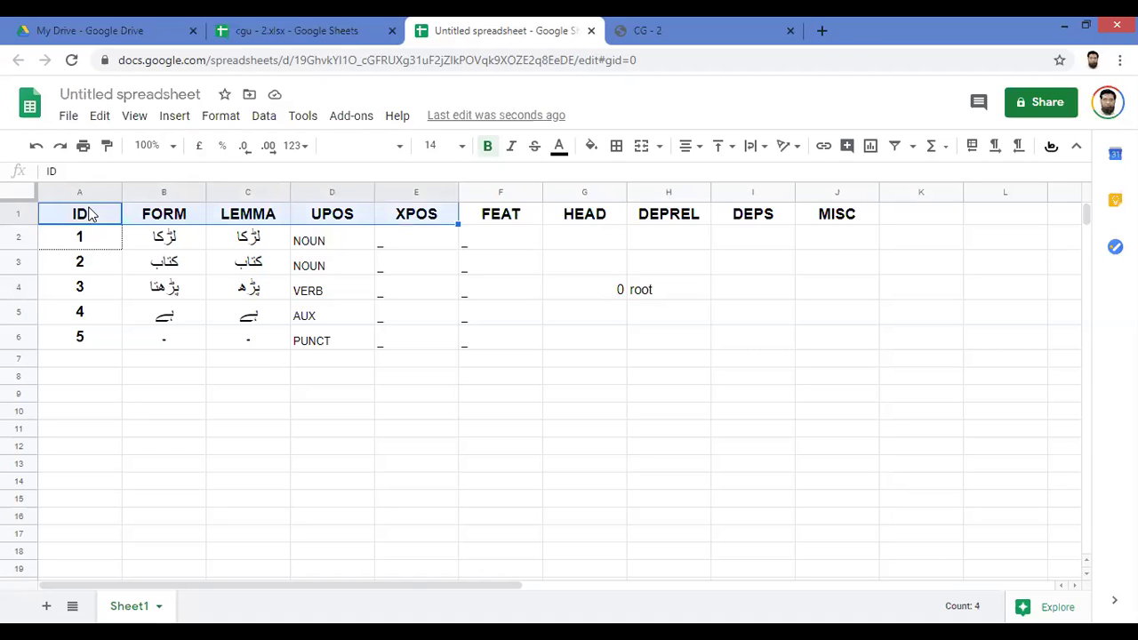
key(shift+Right)
key(shift+Right)
key(shift+Right)
key(shift+Down)
key(shift+Down)
key(shift+Down)
key(shift+Down)
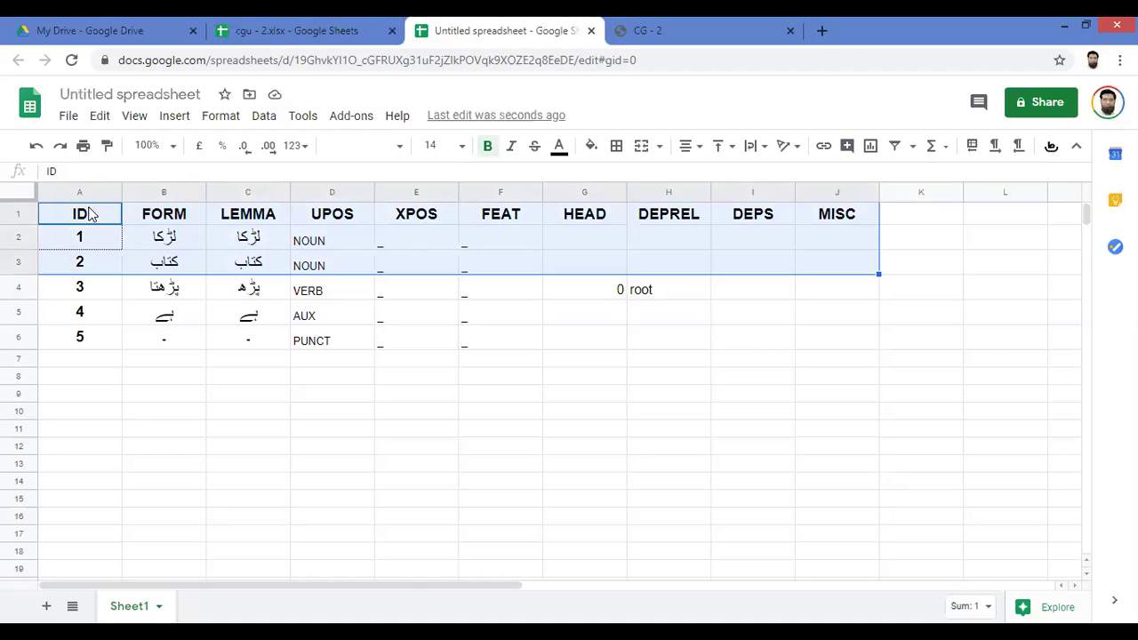
key(shift+Down)
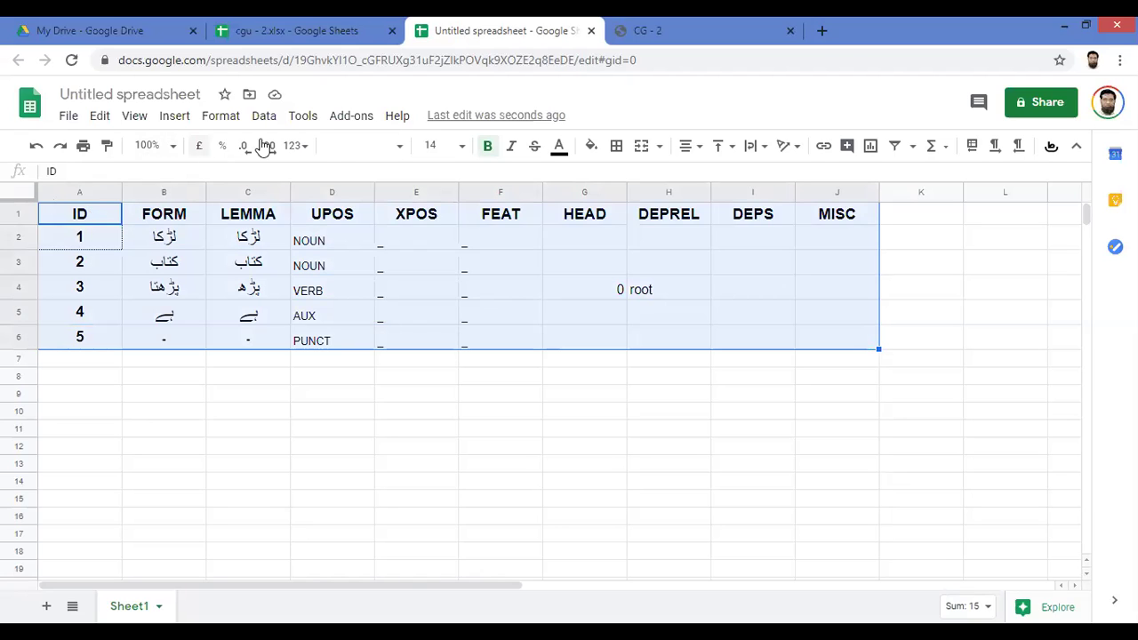
click(617, 144)
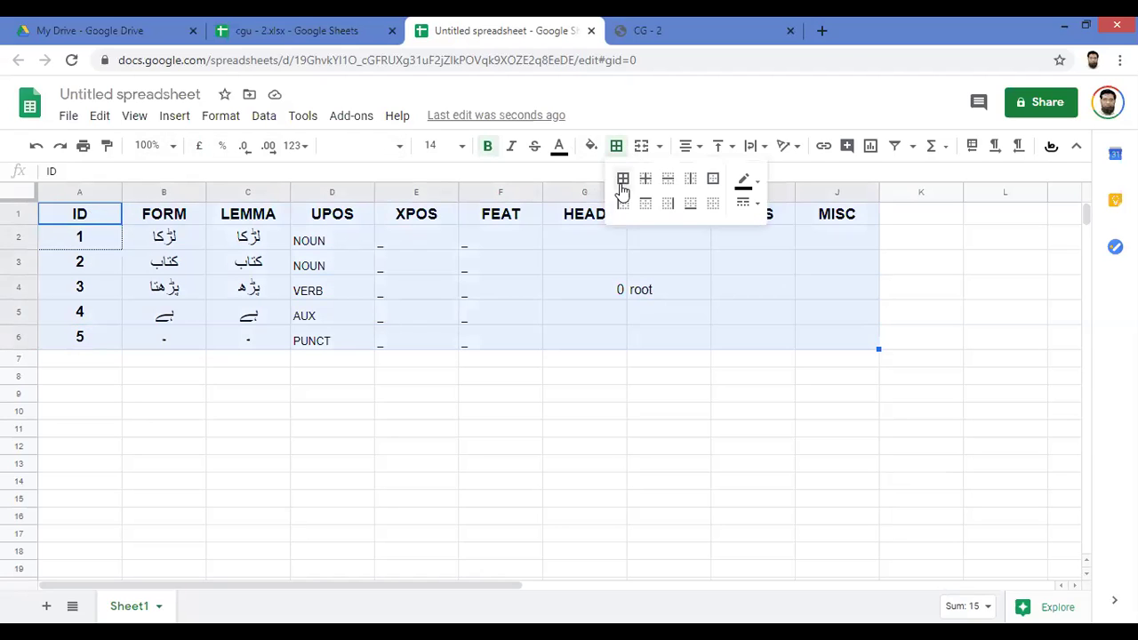
click(622, 179)
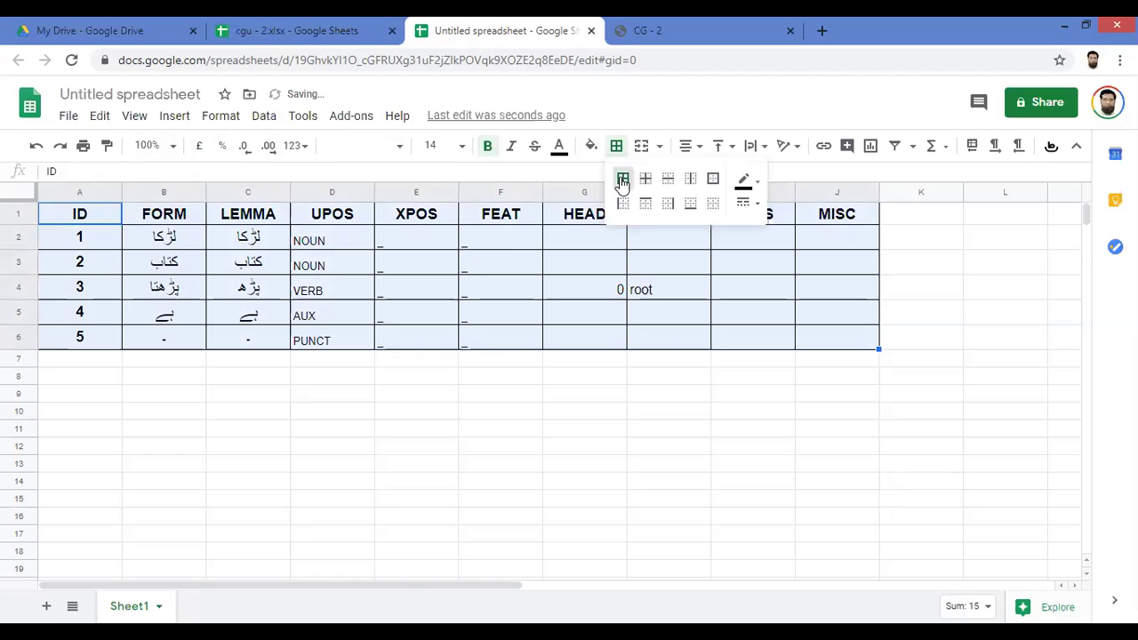
- Enter 3 as HEAD and nsubj as DEPREL for the first token, لڑکا, in cells G2 and H2
click(587, 243)
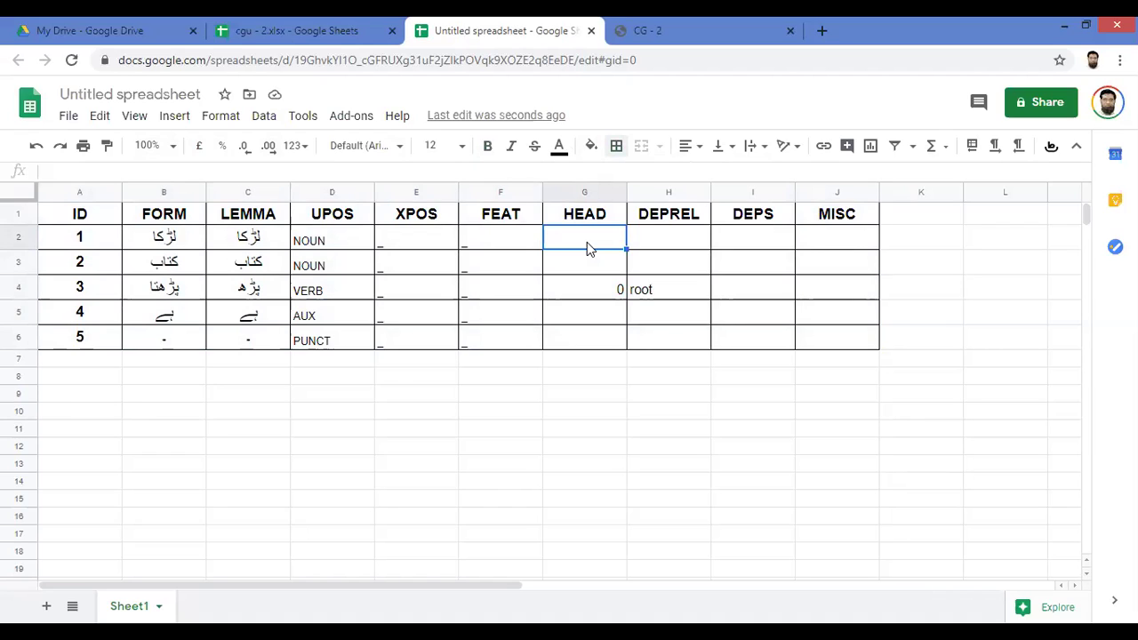
text(3)
click(62, 300)
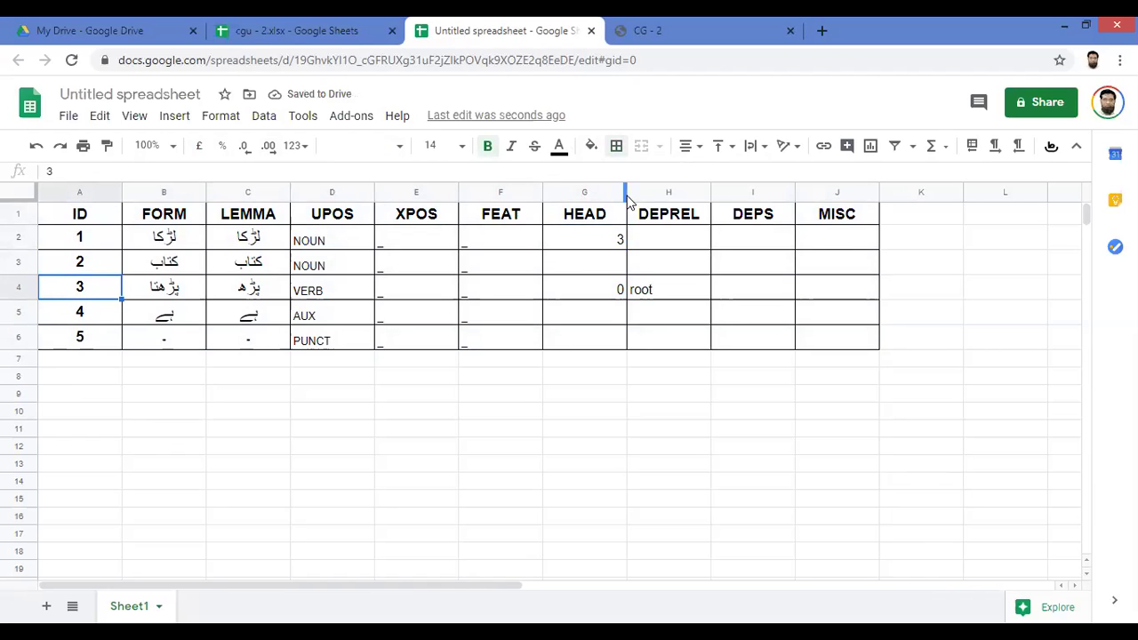
click(646, 242)
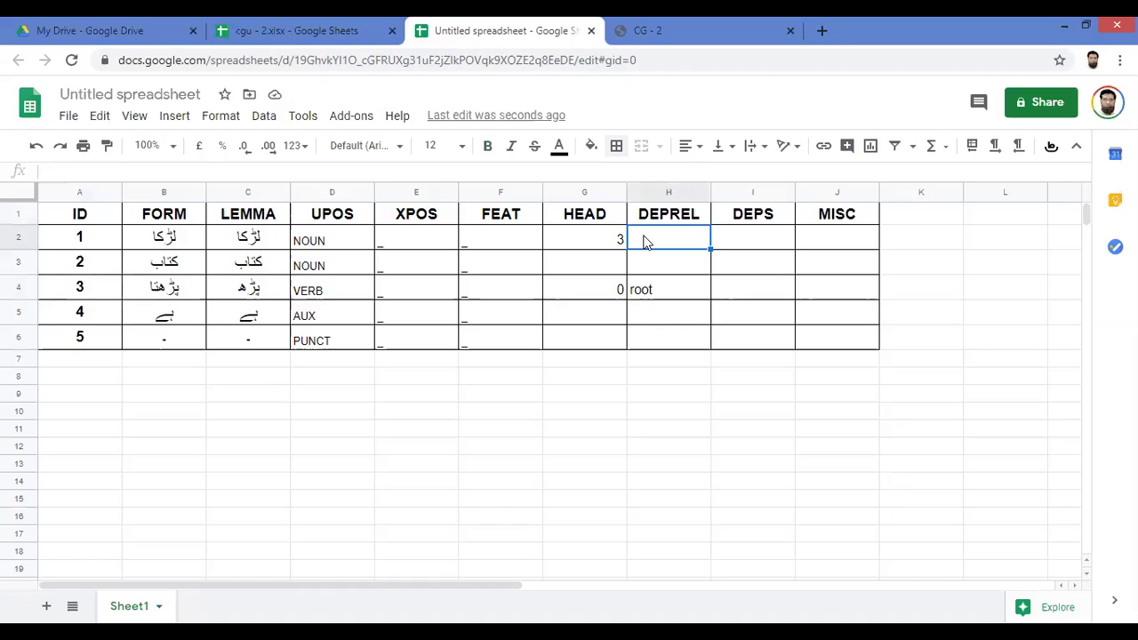
text(nsubj)
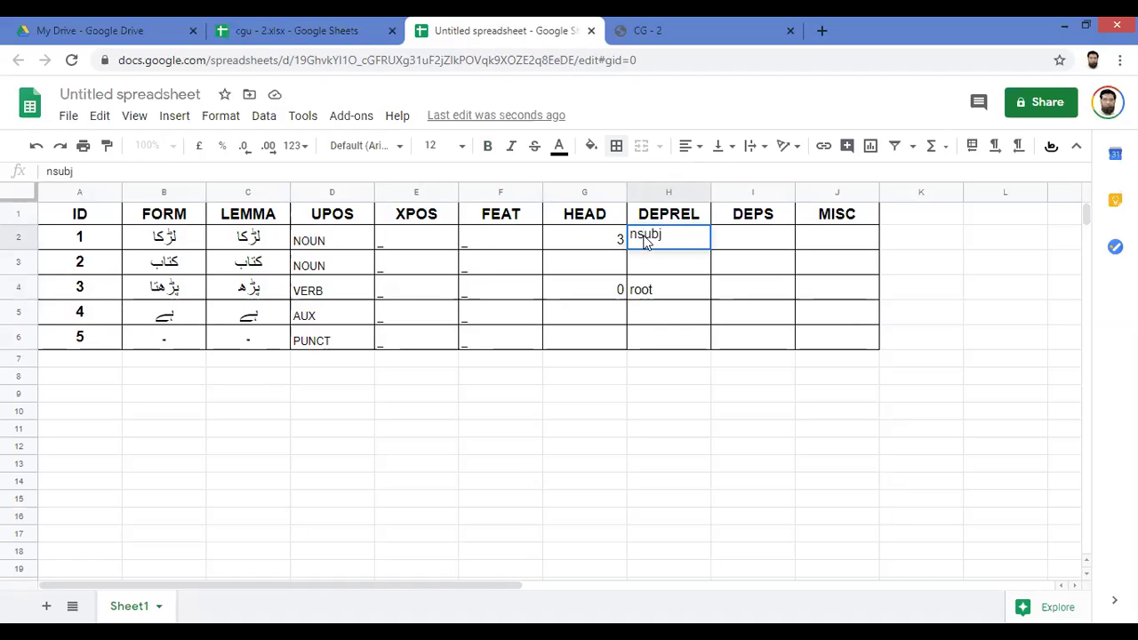
key(Return)
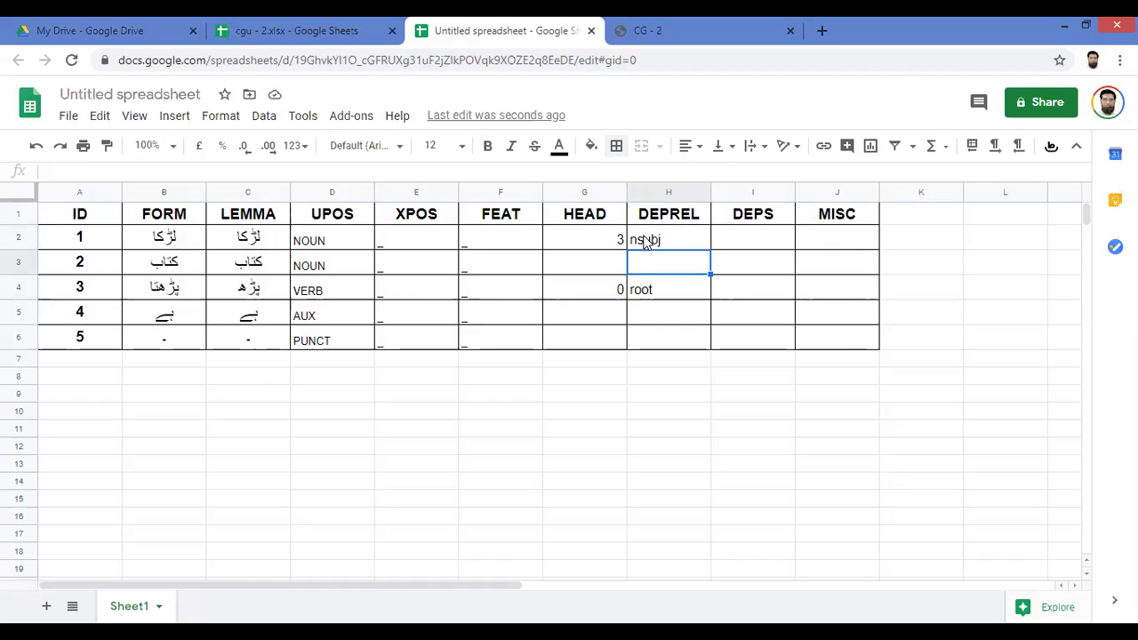
- Enter 3 as HEAD for the second token, کتاب, in cell G3
key(Left)
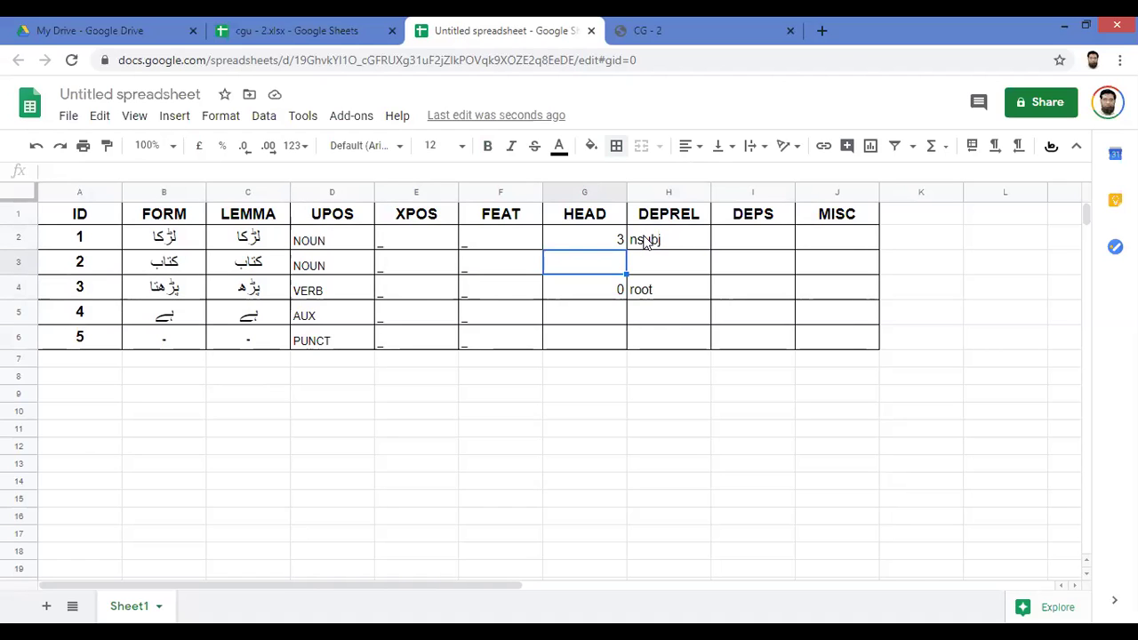
text(3)
key(Tab)
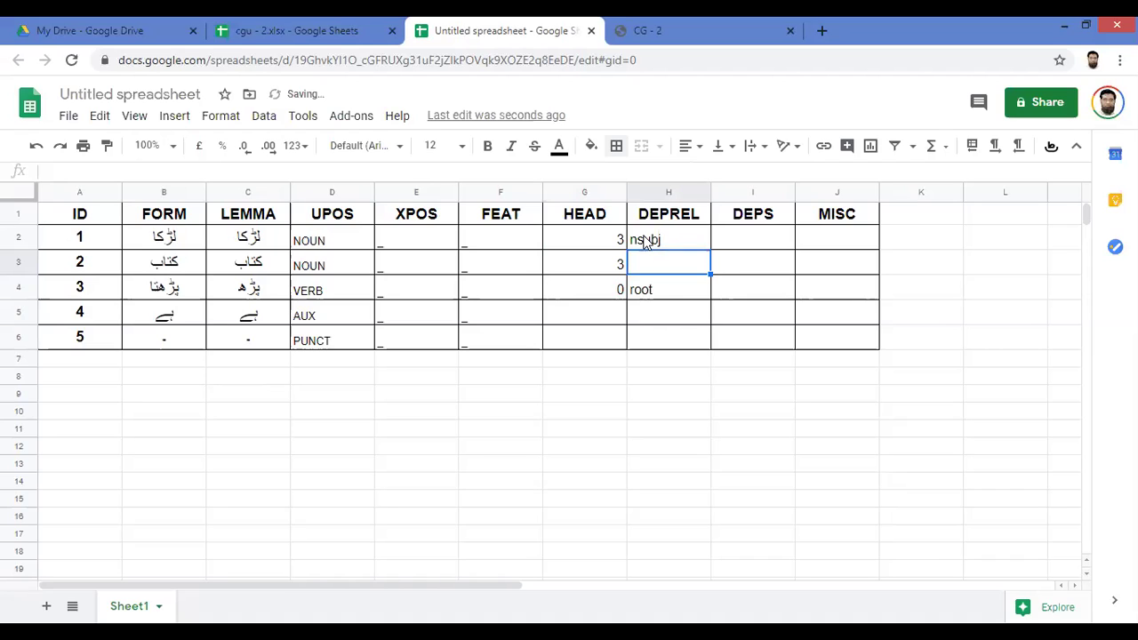
click(647, 240)
text(obj)
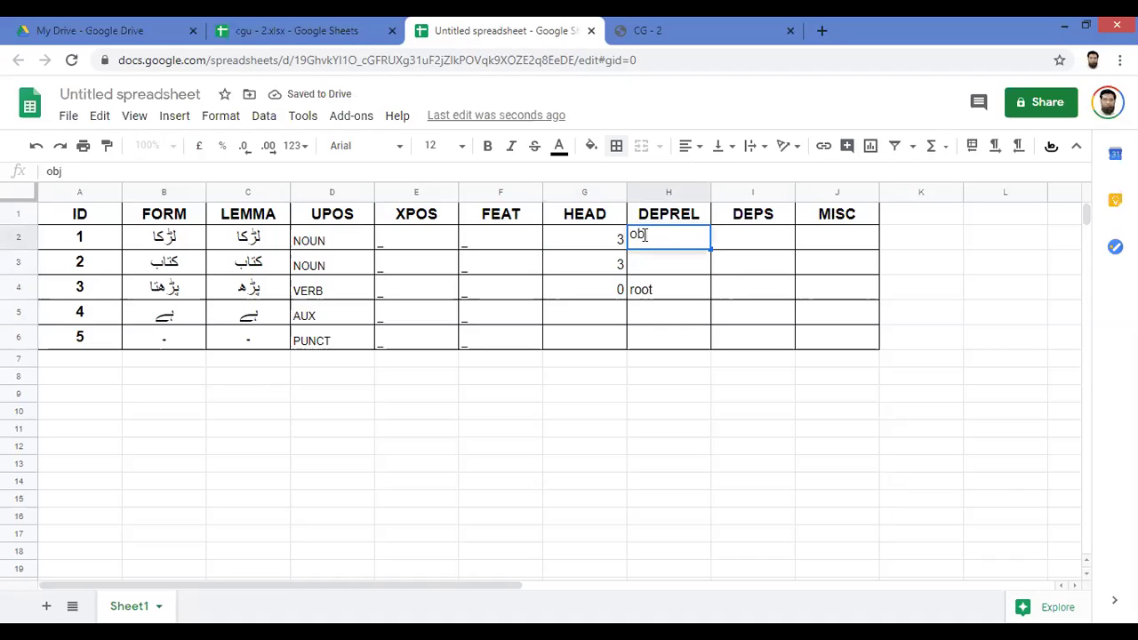
key(BackSpace)
key(BackSpace)
key(BackSpace)
key(Return)
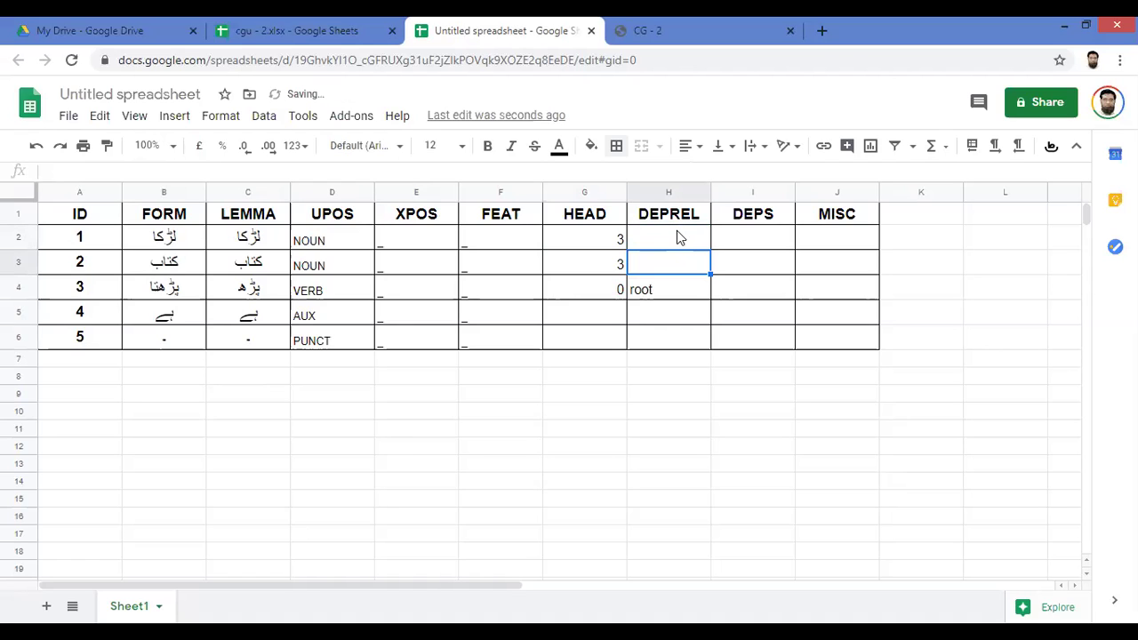
- Enter nsubj as DEPREL for the first token in H2 and obj for the second token, کتاب, in H3
click(677, 236)
text(nsubj)
key(Return)
text(obj)
key(Return)
- Enter 3 as HEAD and aux as DEPREL for the fourth token, ہے, in cells G5 and H5
key(Down)
key(Left)
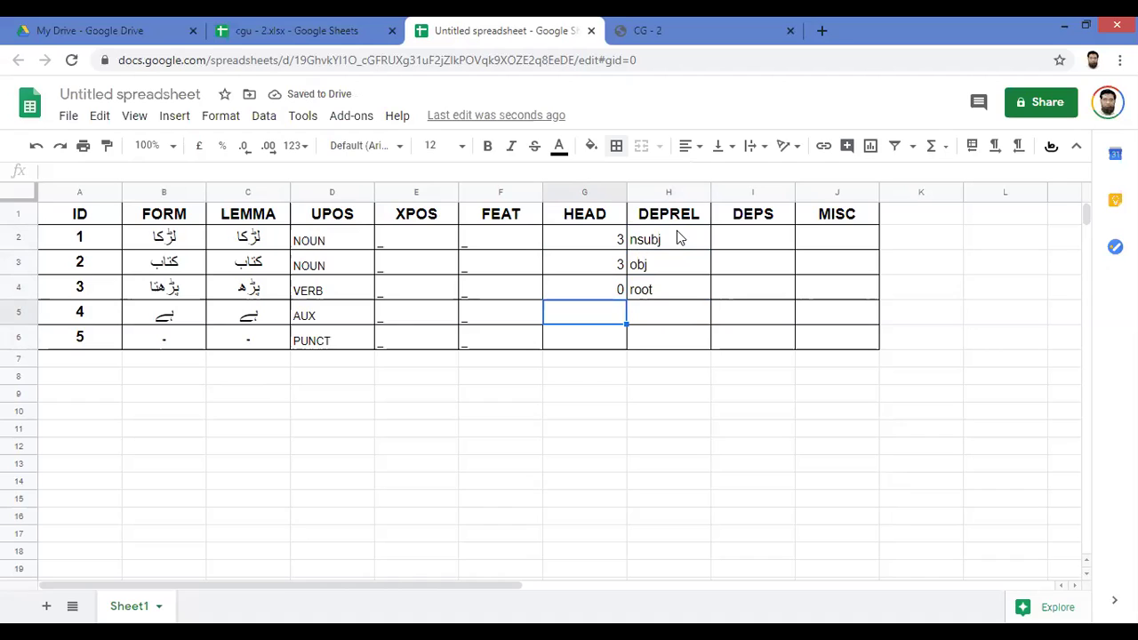
text(3)
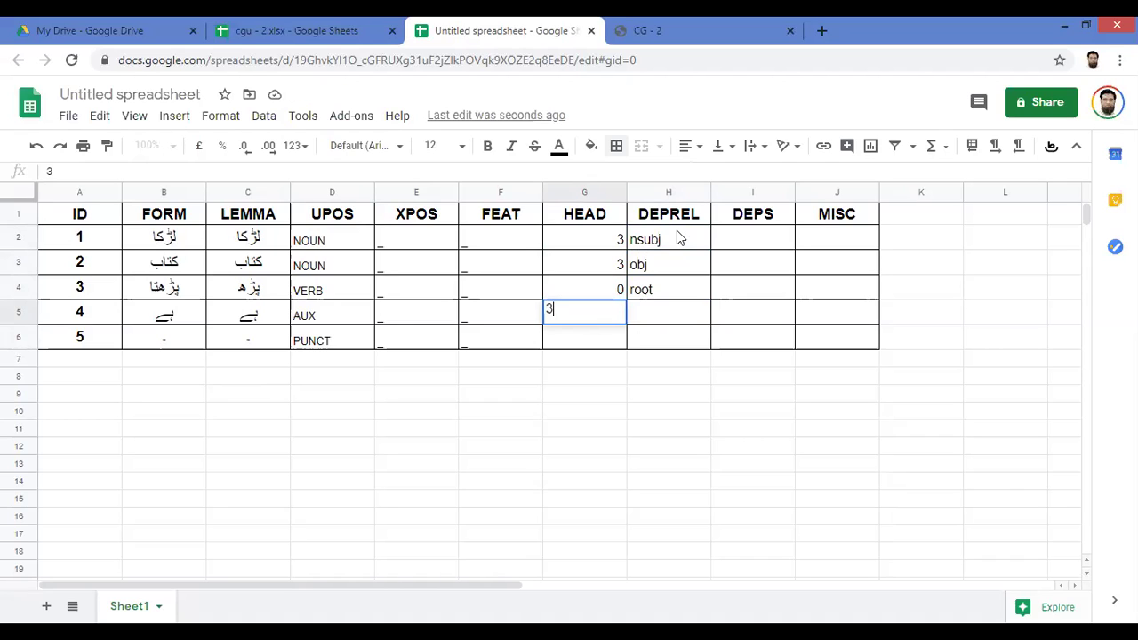
key(Tab)
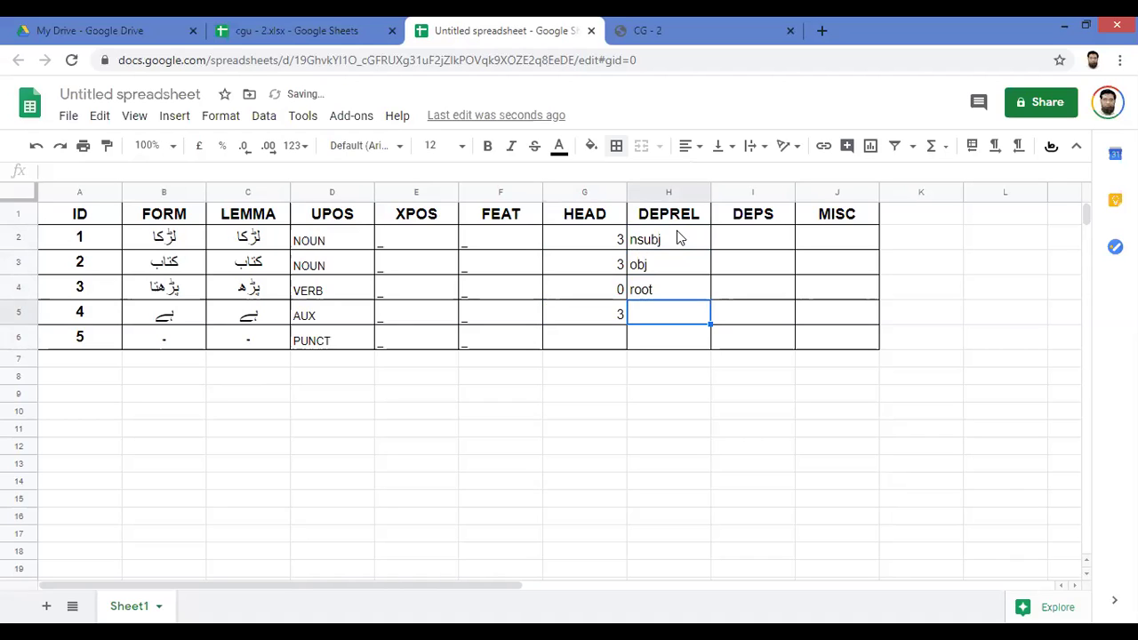
text(aux)
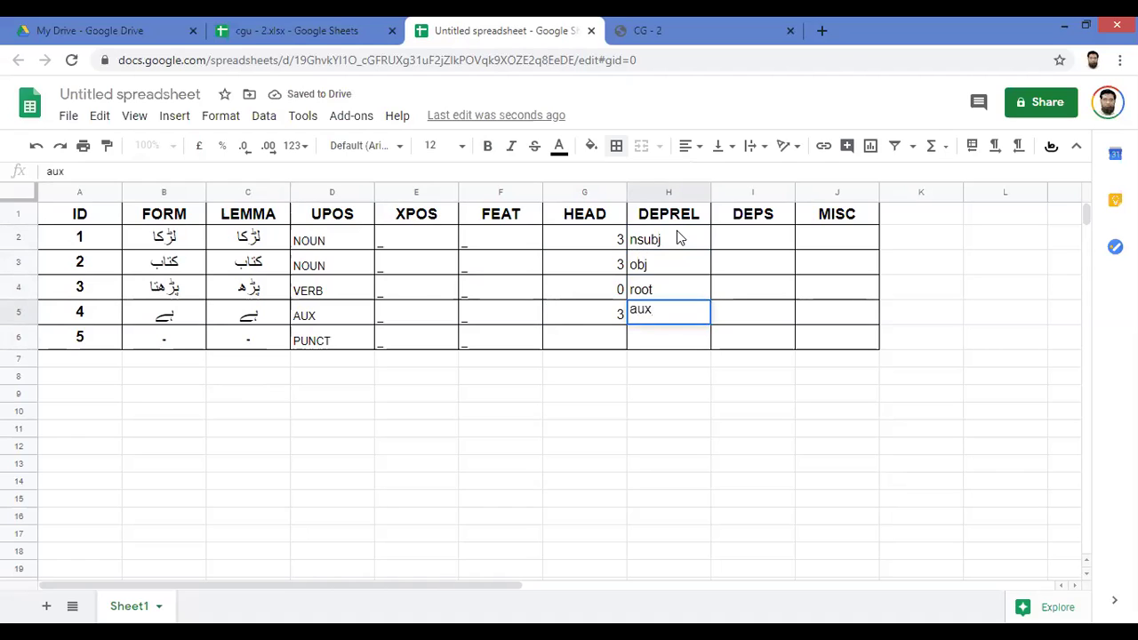
key(Return)
- Enter 3 as HEAD for the fifth token, the punctuation mark, in cell G6
key(Left)
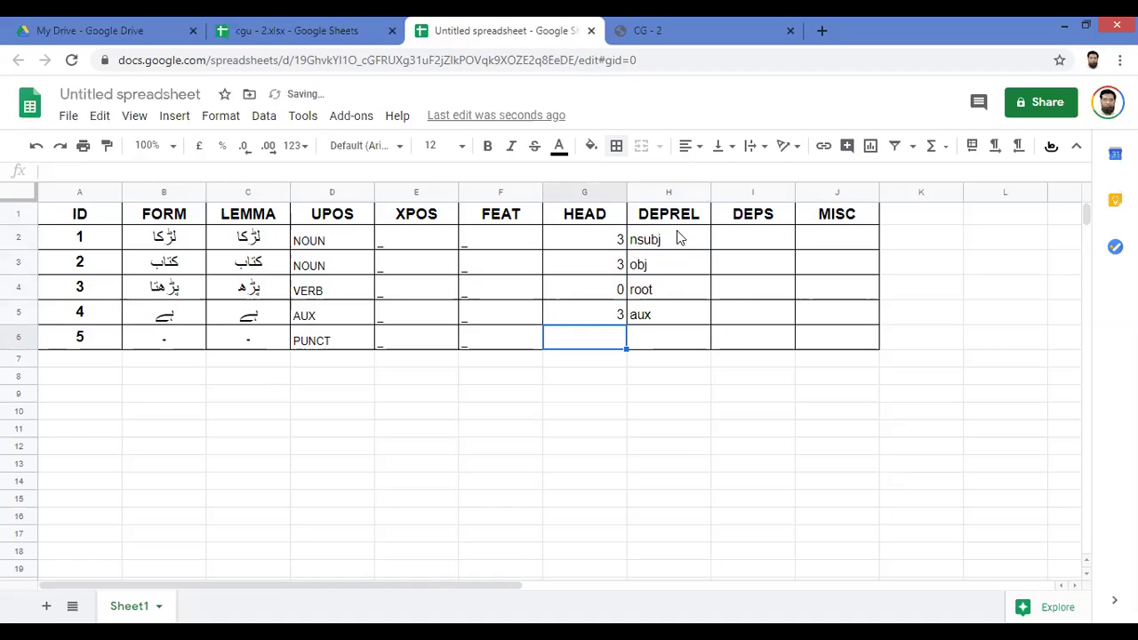
text(3)
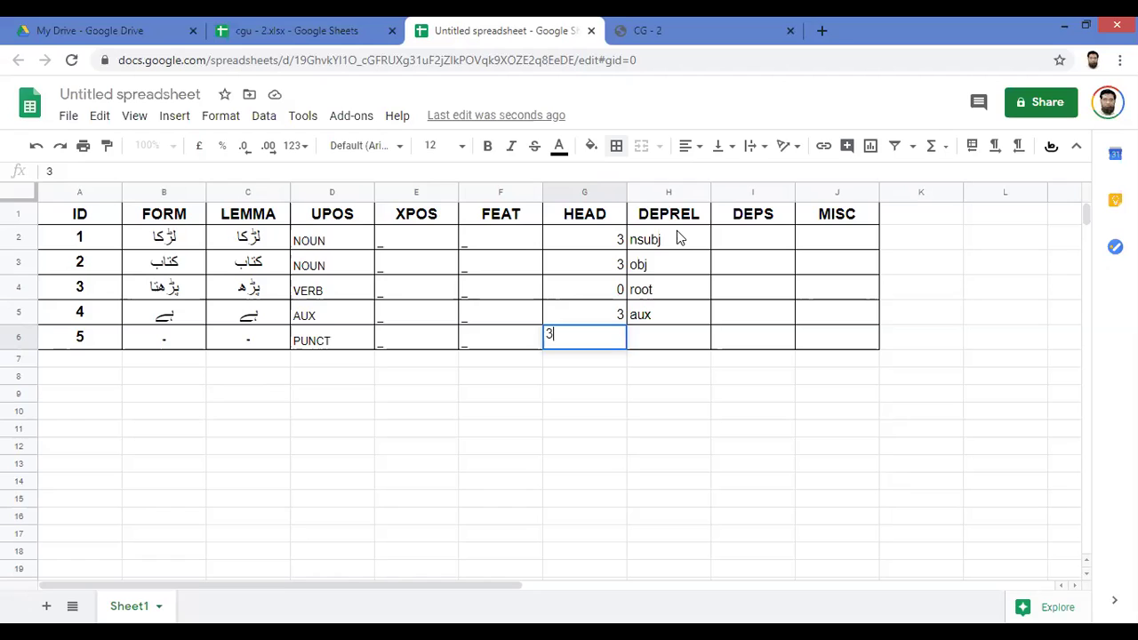
key(Tab)
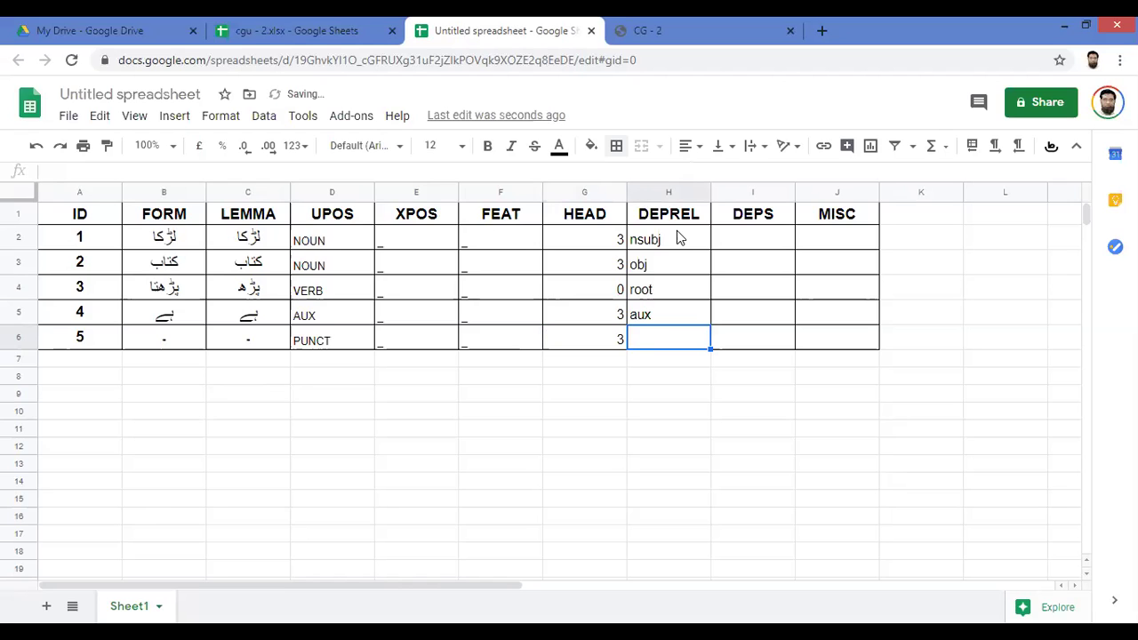
click(678, 237)
text(punct)
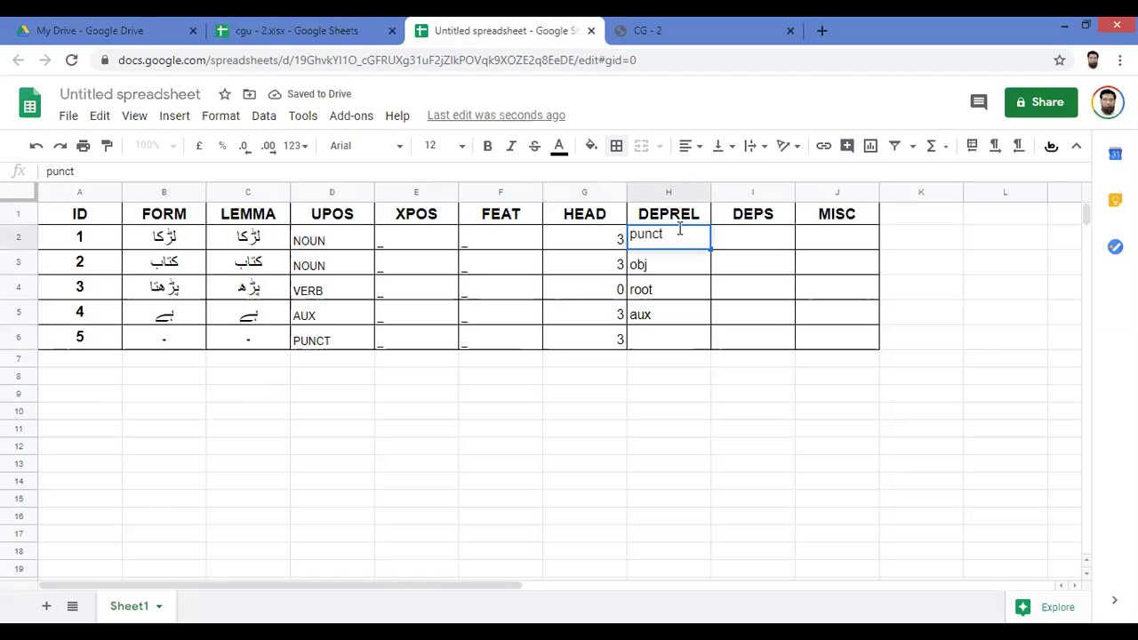
key(BackSpace)
key(Return)
key(ctrl+z)
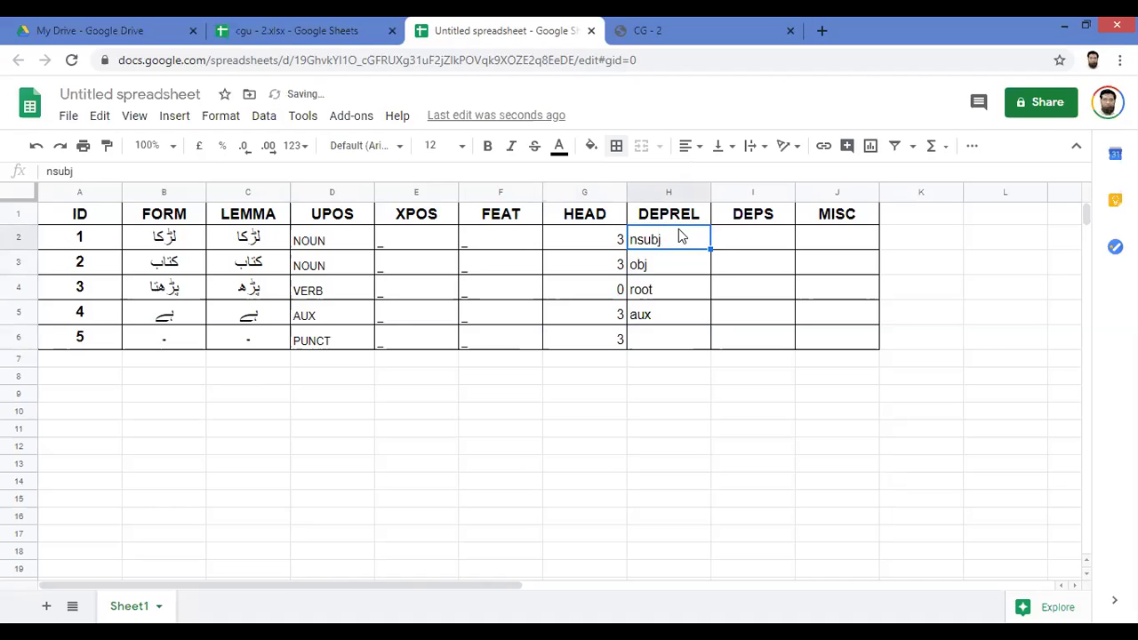
- Enter punct as DEPREL for the fifth token, the punctuation mark, in cell H6
key(Down)
key(Down)
key(Down)
key(Down)
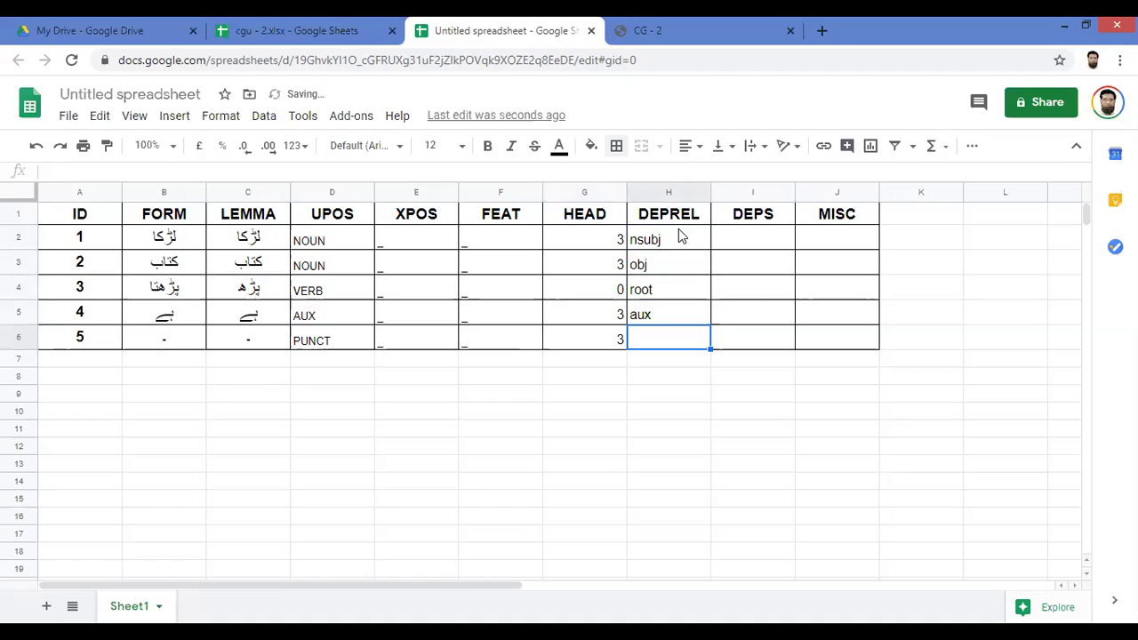
text(punct)
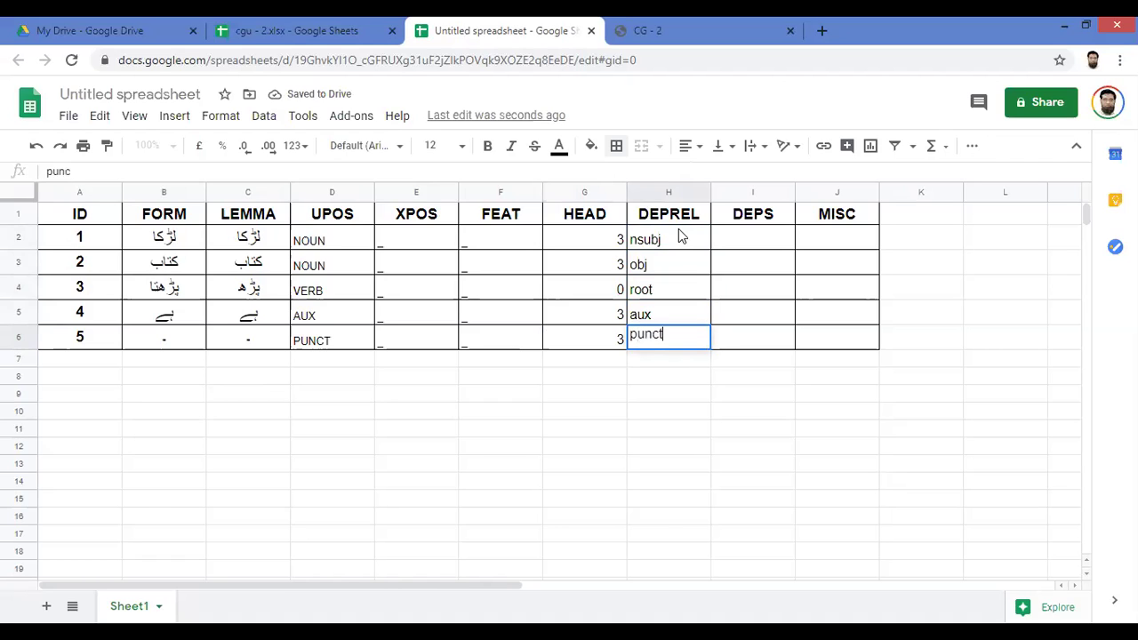
key(Return)
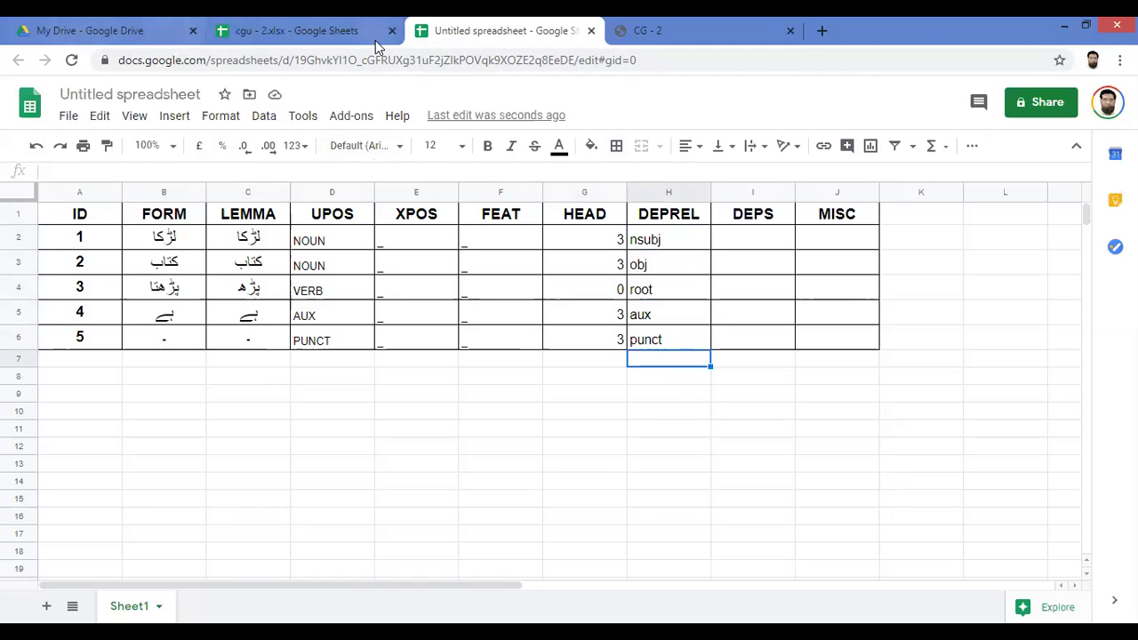
- Open the CoNLL-U viewer from the urd2.let.rug.nl/~kleiweg/conllu/ link in the CG - 2 PDF, and return to the untitled spreadsheet
click(707, 30)
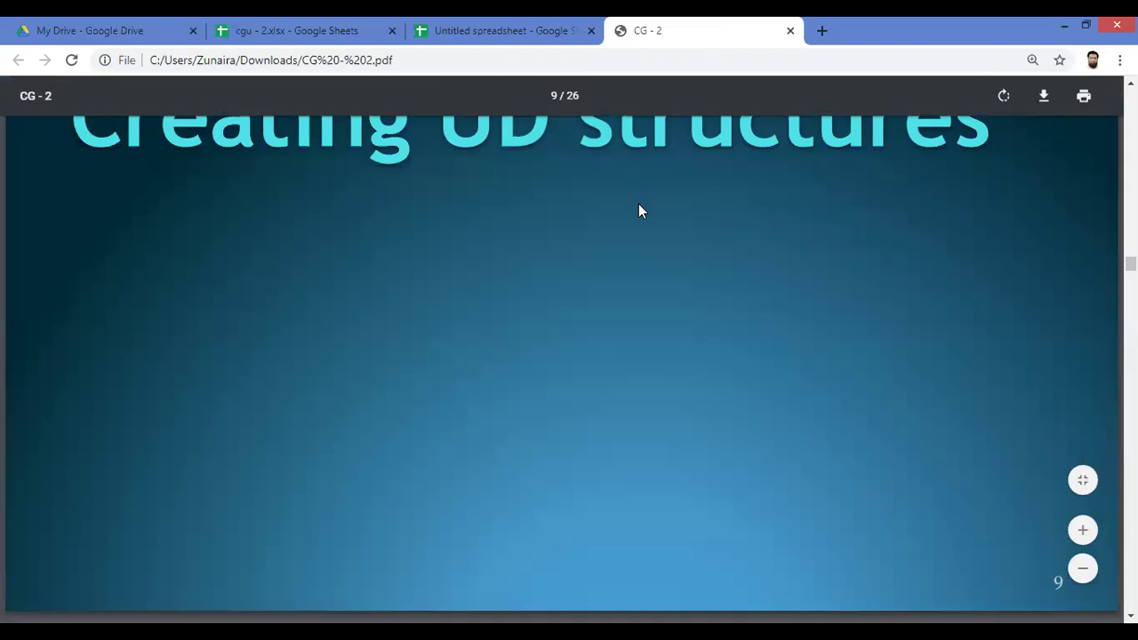
scroll(640, 207, down, 10)
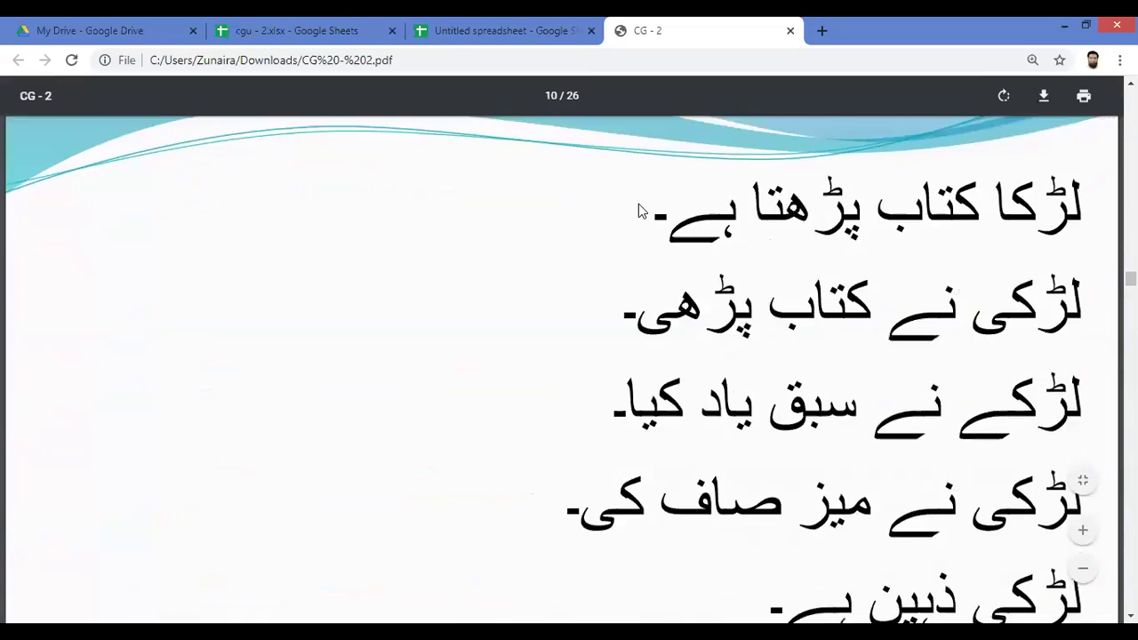
scroll(638, 206, down, 8)
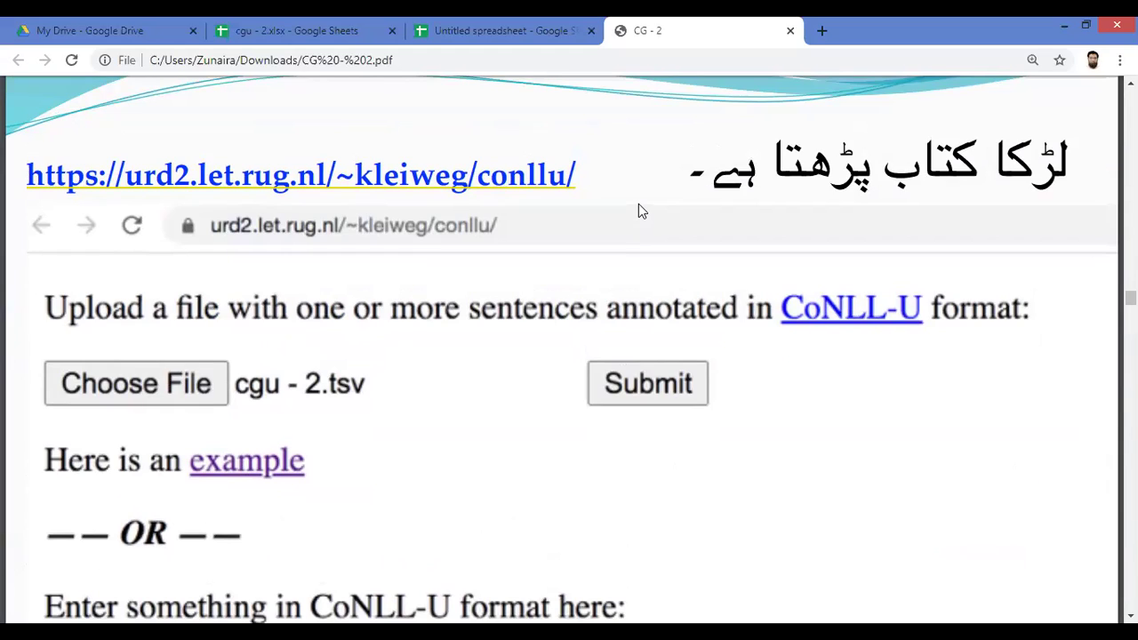
right_click(639, 207)
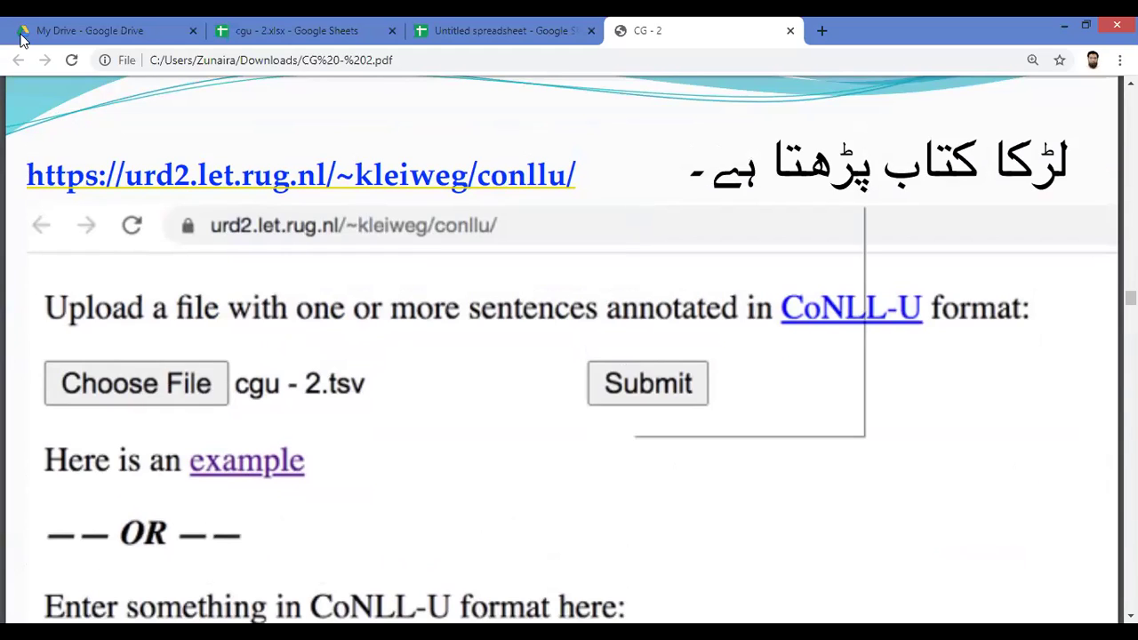
click(335, 116)
click(314, 191)
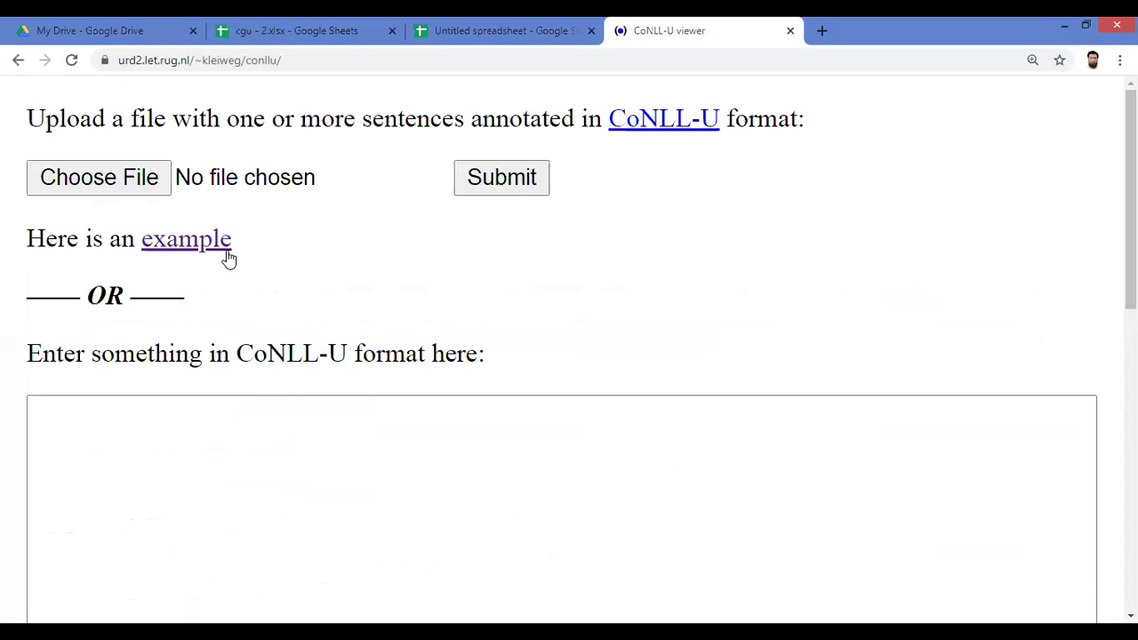
click(342, 473)
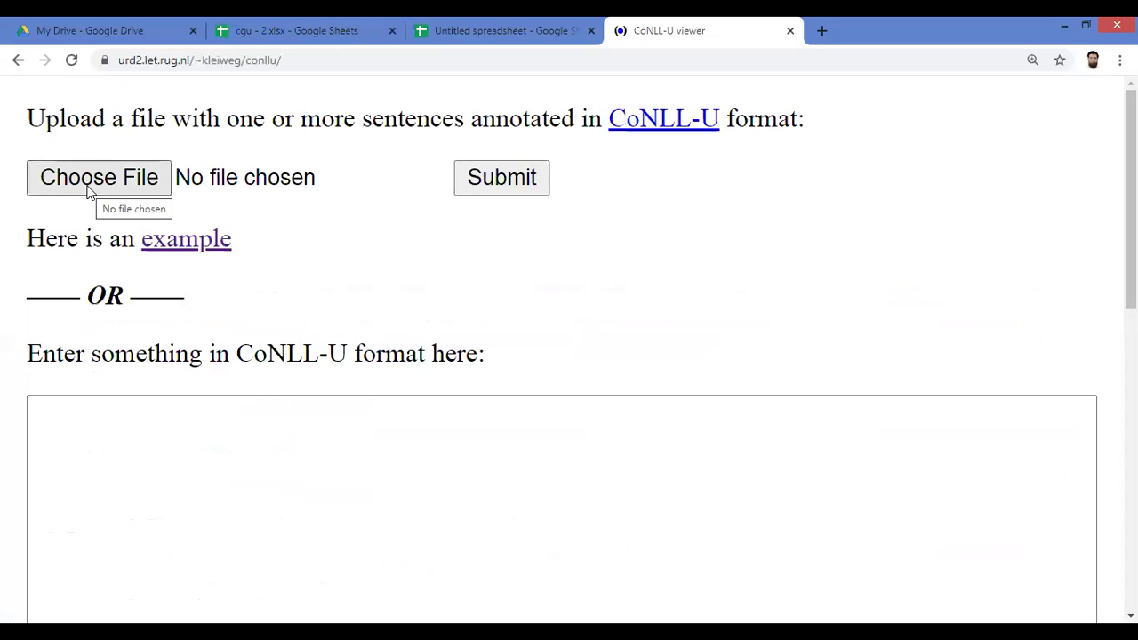
click(524, 31)
click(49, 240)
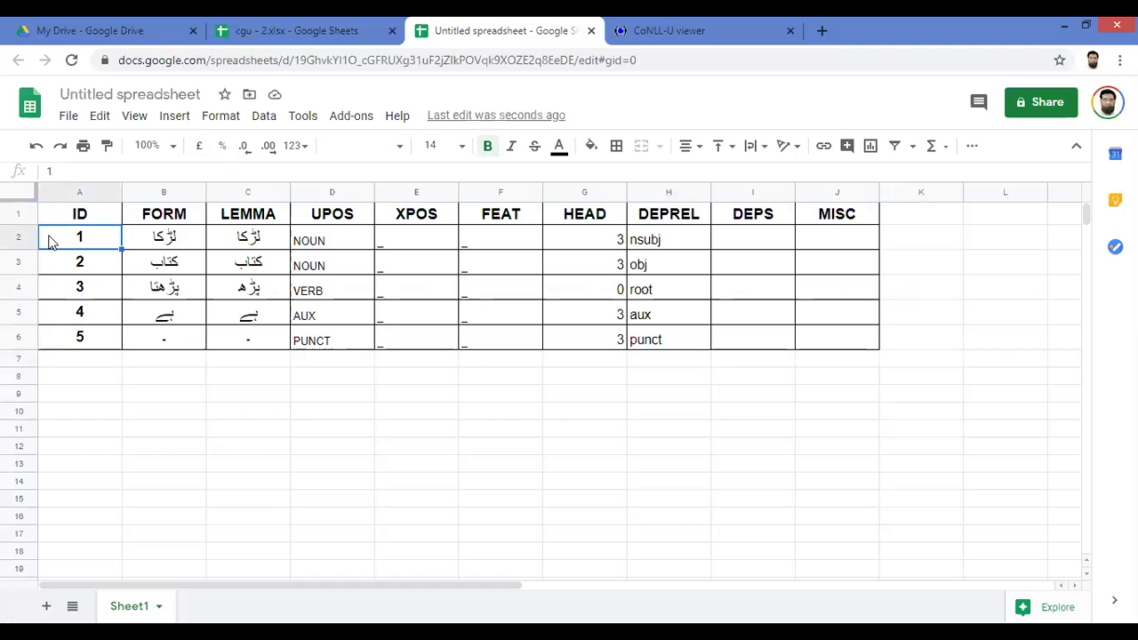
key(shift+Right)
key(shift+Right)
key(shift+Right)
key(shift+Right)
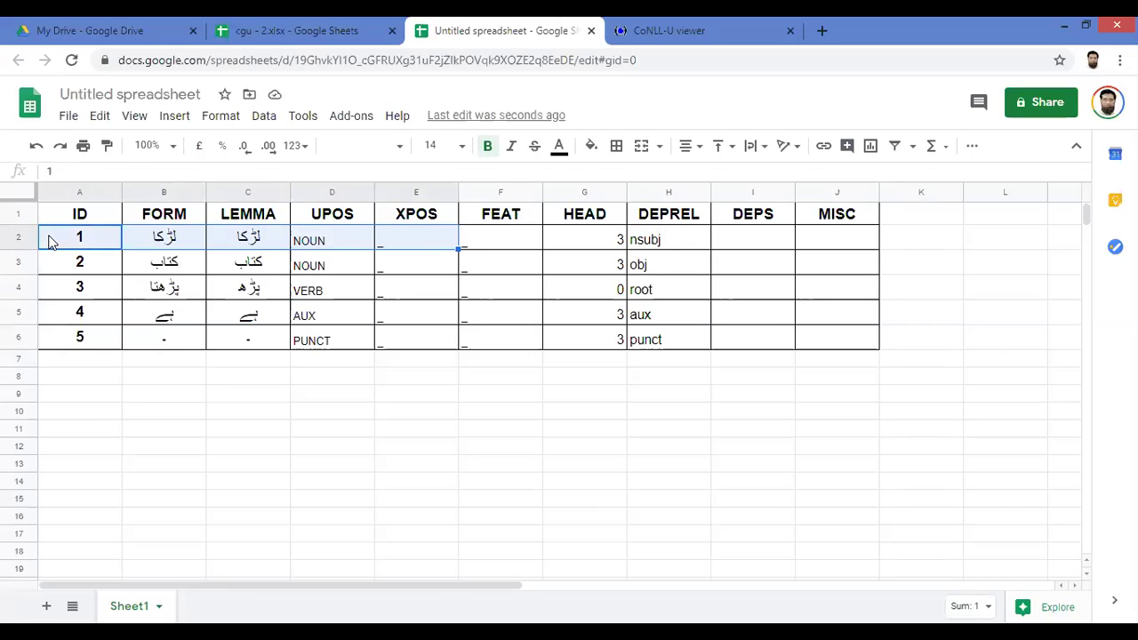
key(shift+Right)
key(shift+Right)
key(shift+Right)
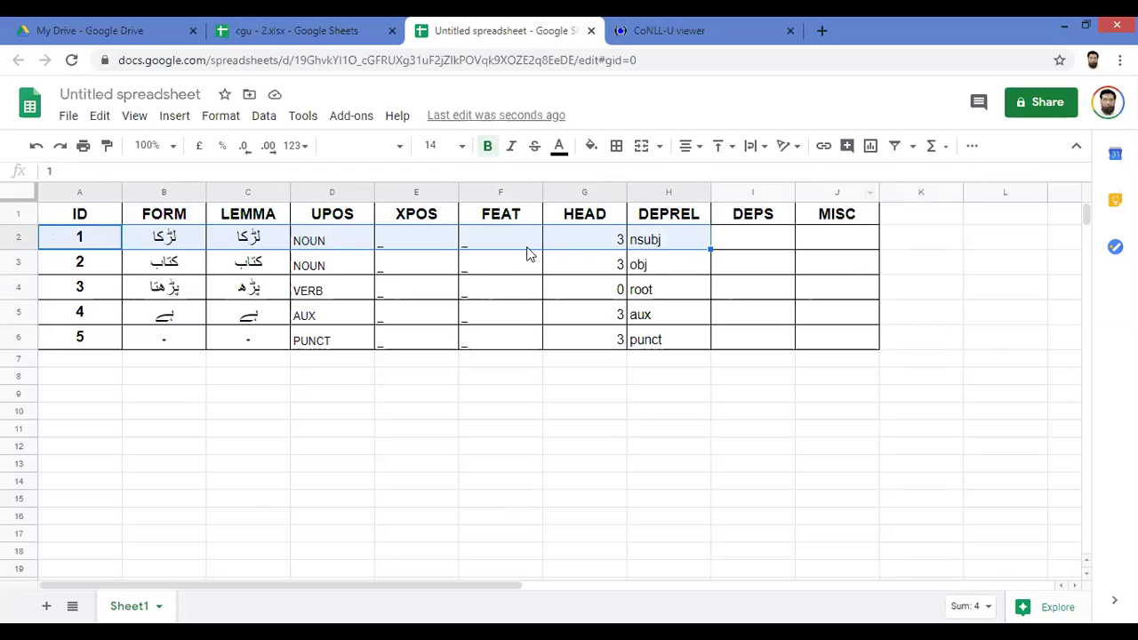
- Copy the underscore placeholders from E2:F2 into the first token's DEPS and MISC cells, I2:J2
click(424, 238)
key(shift+Right)
key(shift+Right)
key(shift+Left)
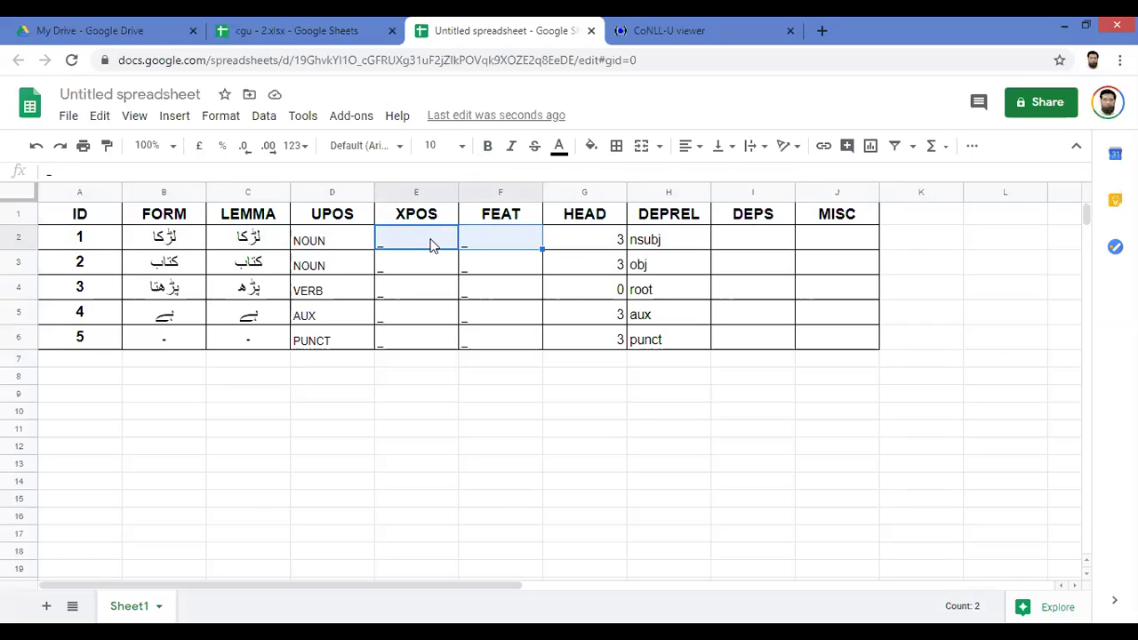
key(ctrl+c)
key(Right)
key(Right)
key(Right)
key(Right)
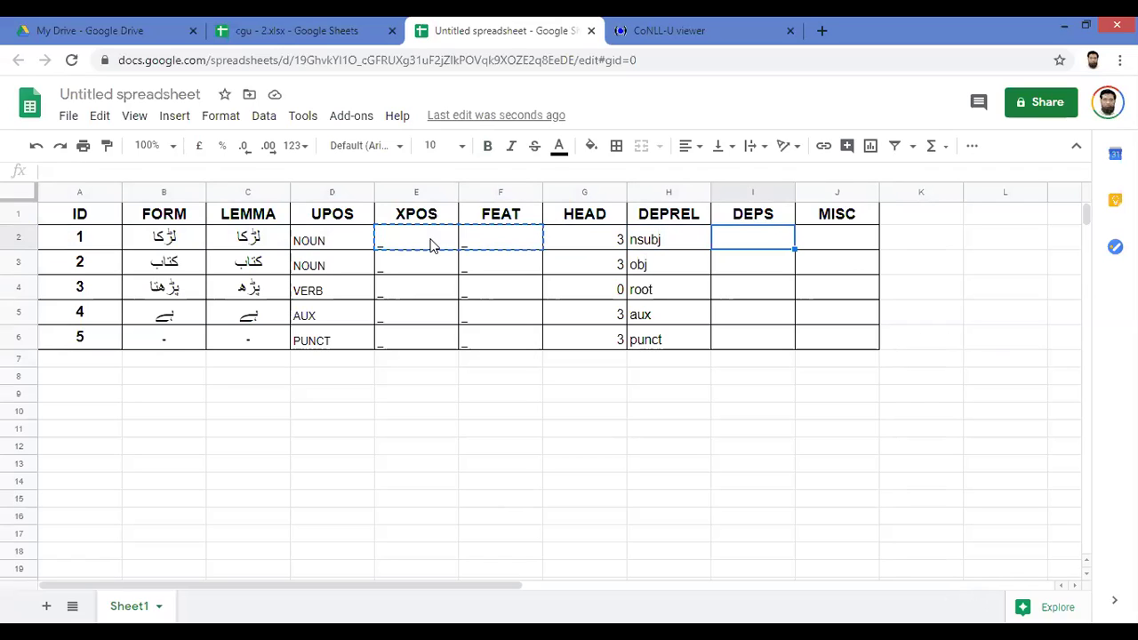
key(ctrl+v)
- Paste the copied underscores into the DEPS and MISC cells of the remaining four tokens, I3:J6
key(Down)
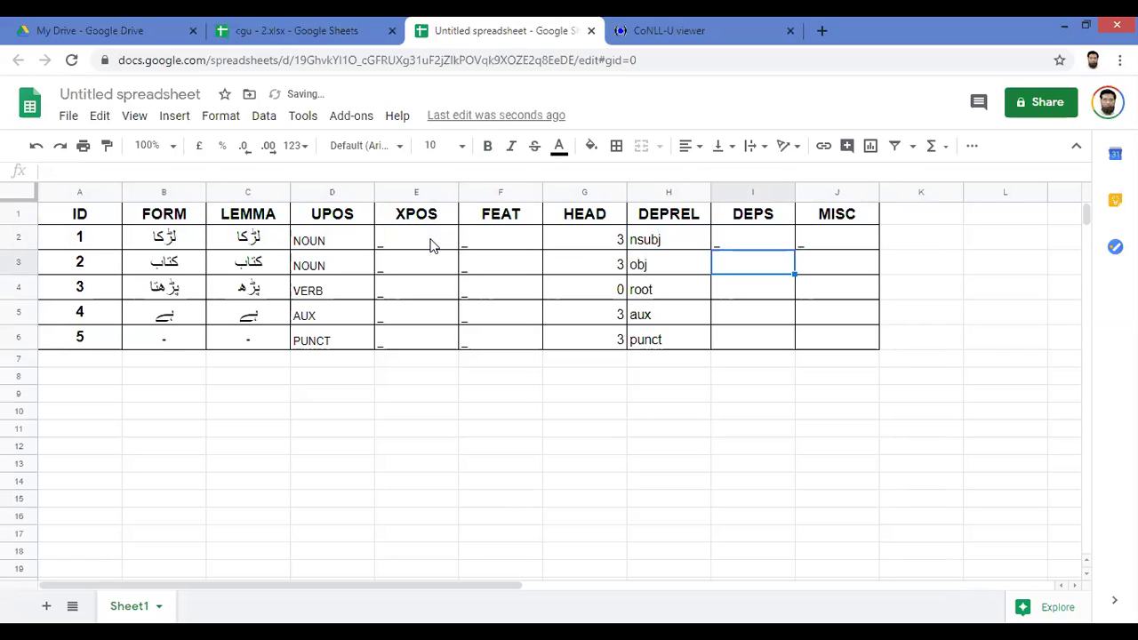
key(ctrl+v)
key(Down)
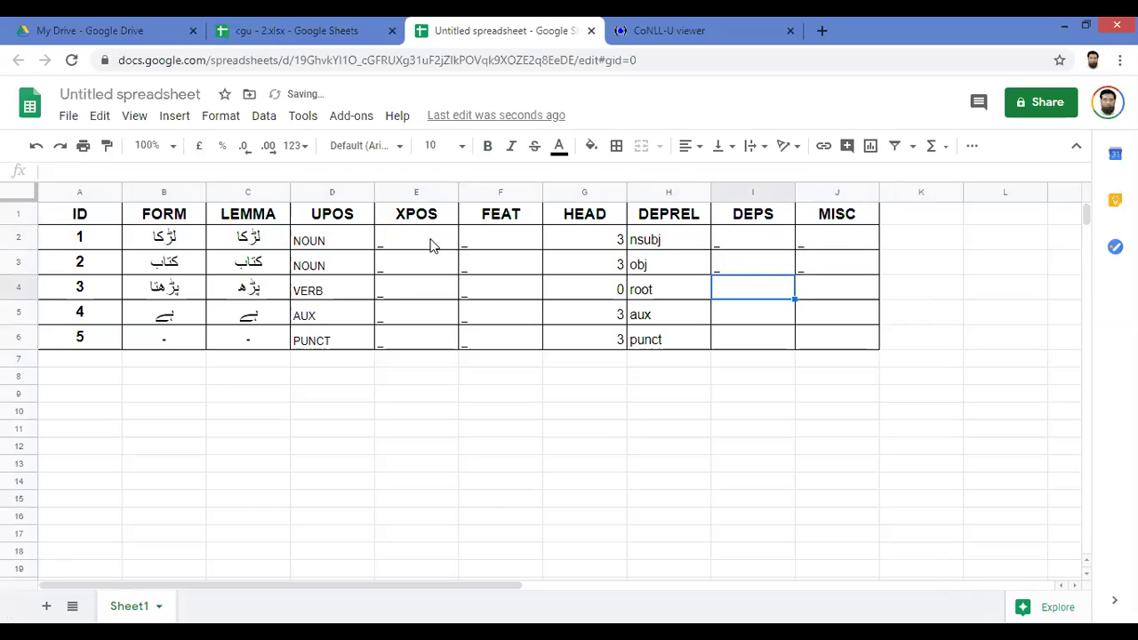
key(ctrl+v)
key(Down)
key(ctrl+v)
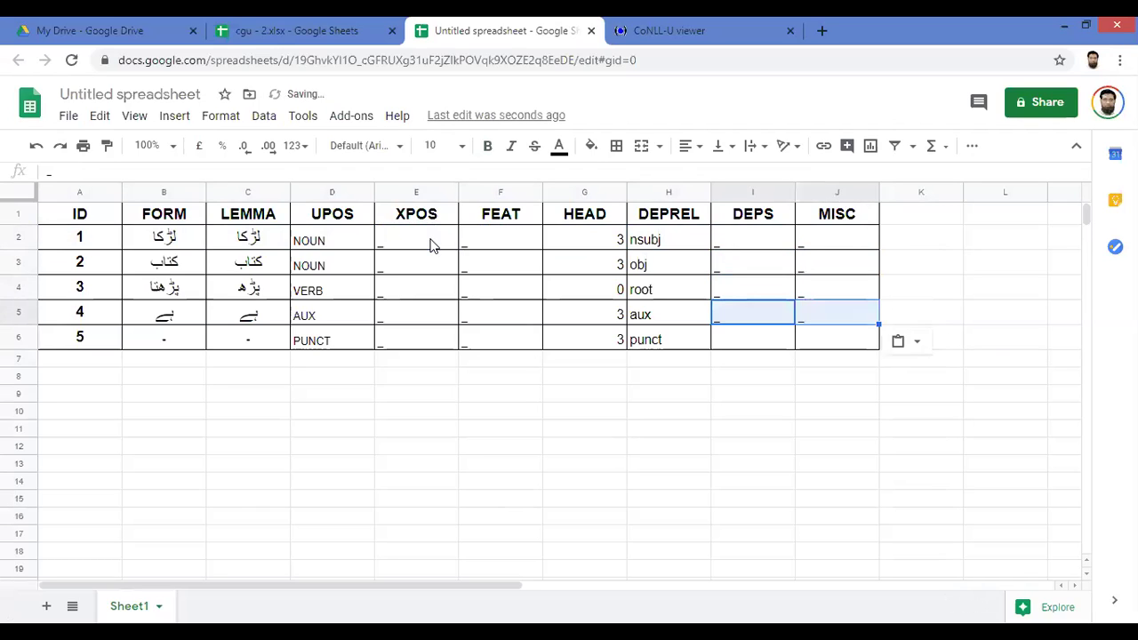
key(Down)
key(ctrl+v)
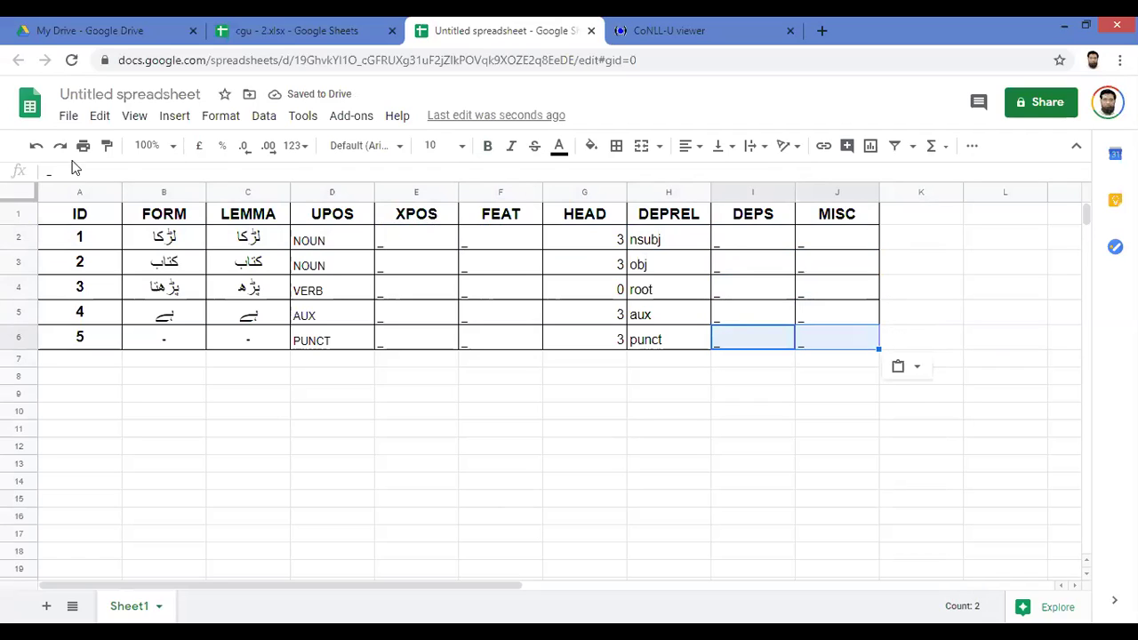
- Copy the five annotated token rows, A2:J6, leaving out the header row
click(67, 244)
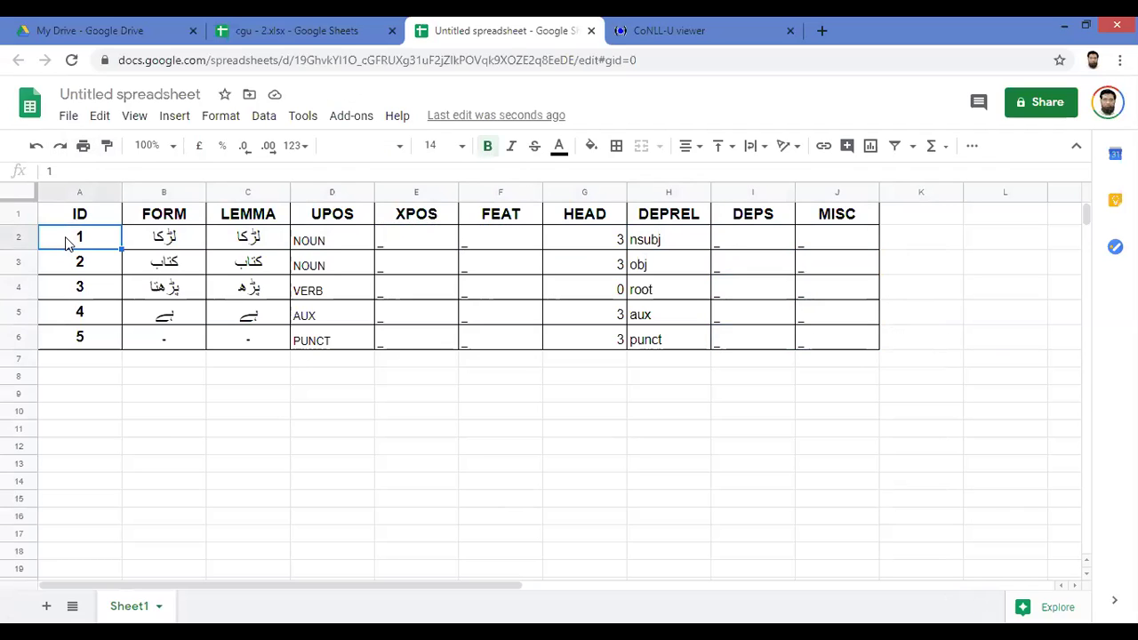
key(shift+Right)
key(shift+Right)
key(shift+Right)
key(shift+Right)
key(shift+Right)
key(shift+Right)
key(shift+Right)
key(shift+Right)
key(shift+Right)
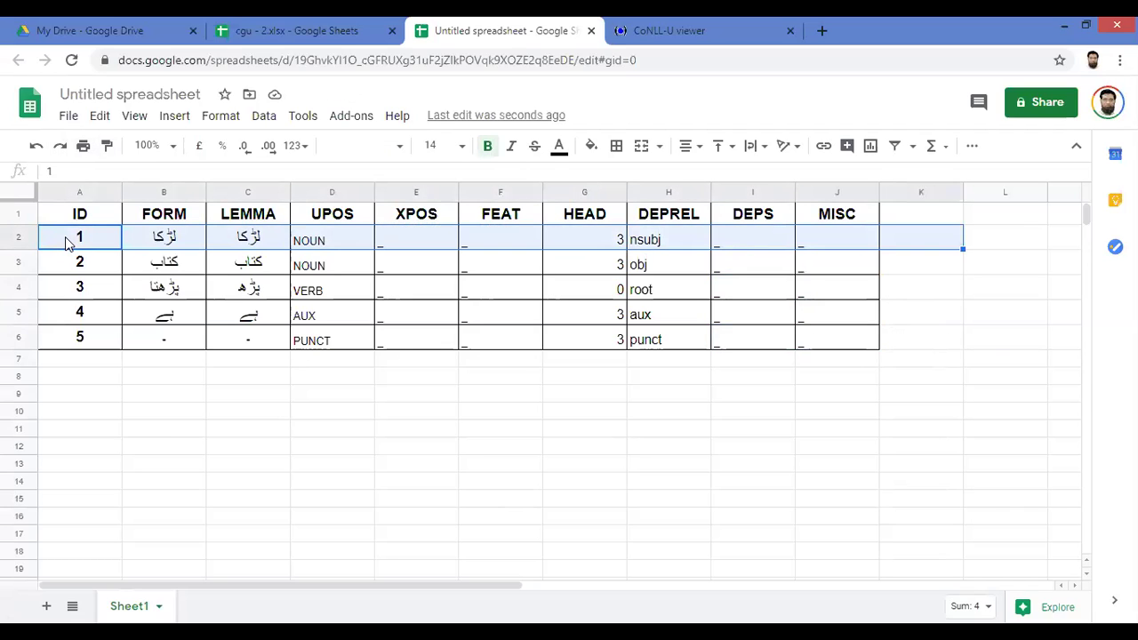
key(shift+Down)
key(shift+Down)
key(shift+Down)
key(shift+Down)
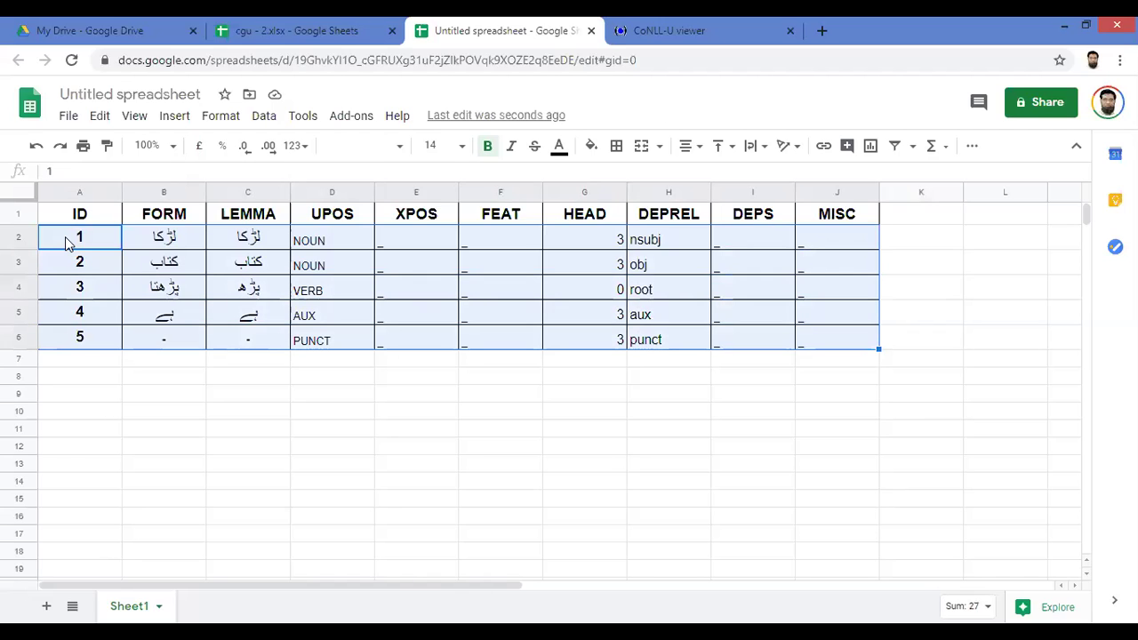
right_click(178, 281)
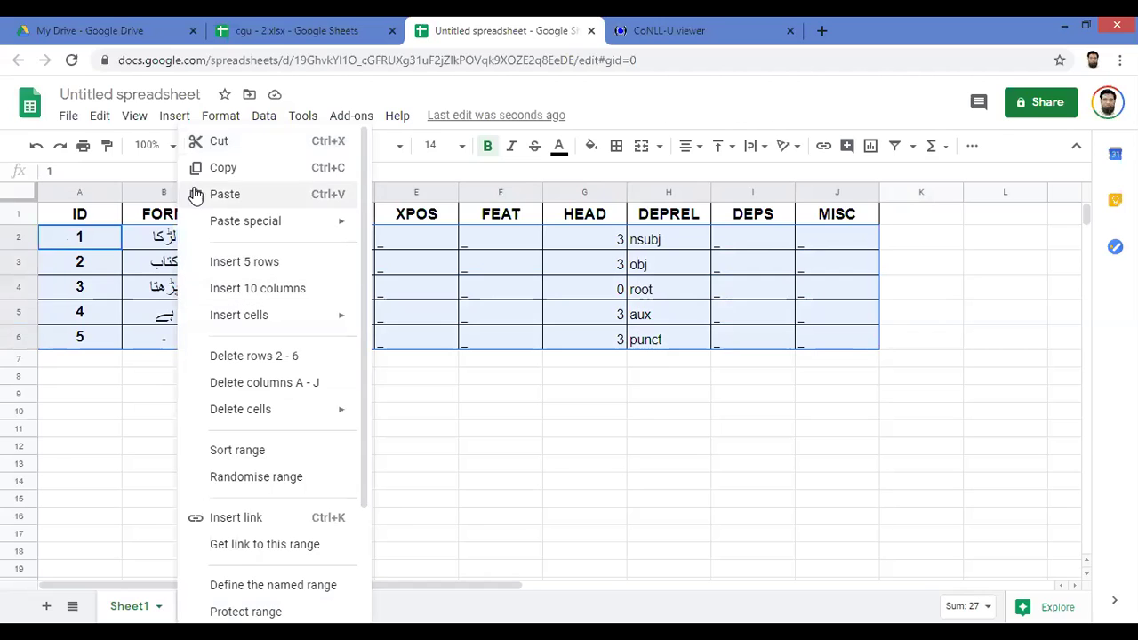
click(226, 168)
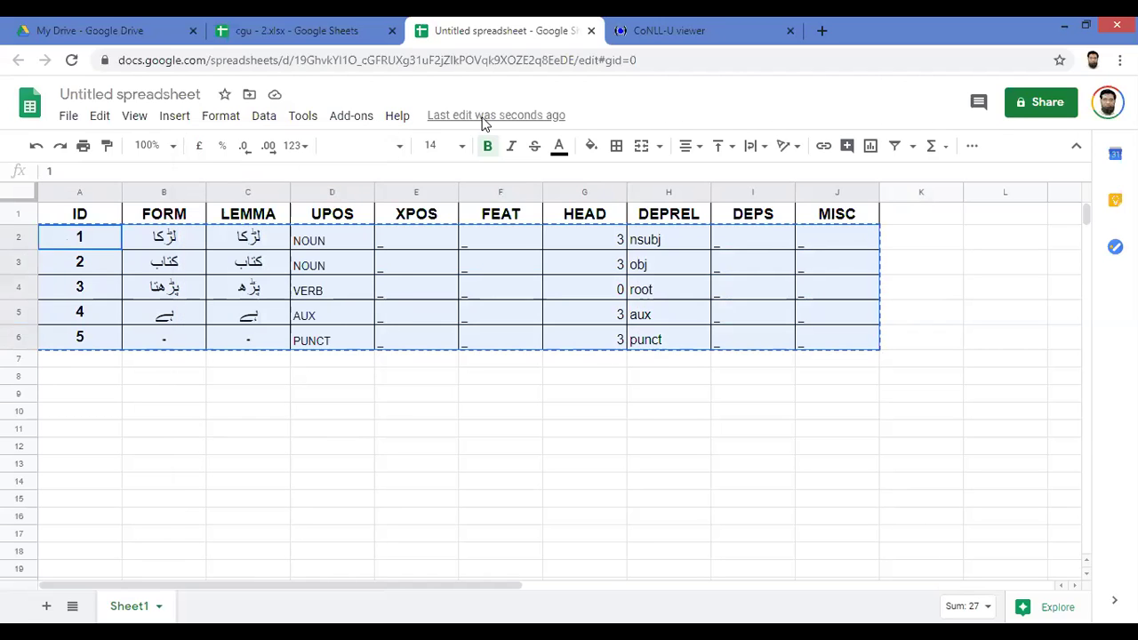
- Switch to the CoNLL-U viewer and paste the copied token rows into its CoNLL-U text box
click(658, 30)
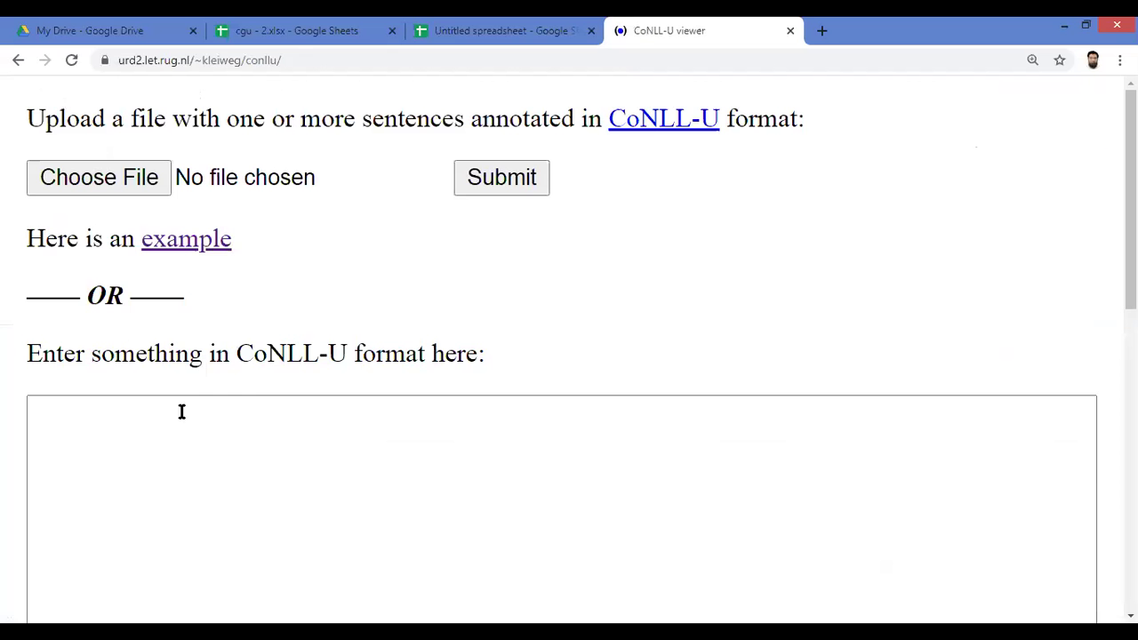
click(148, 422)
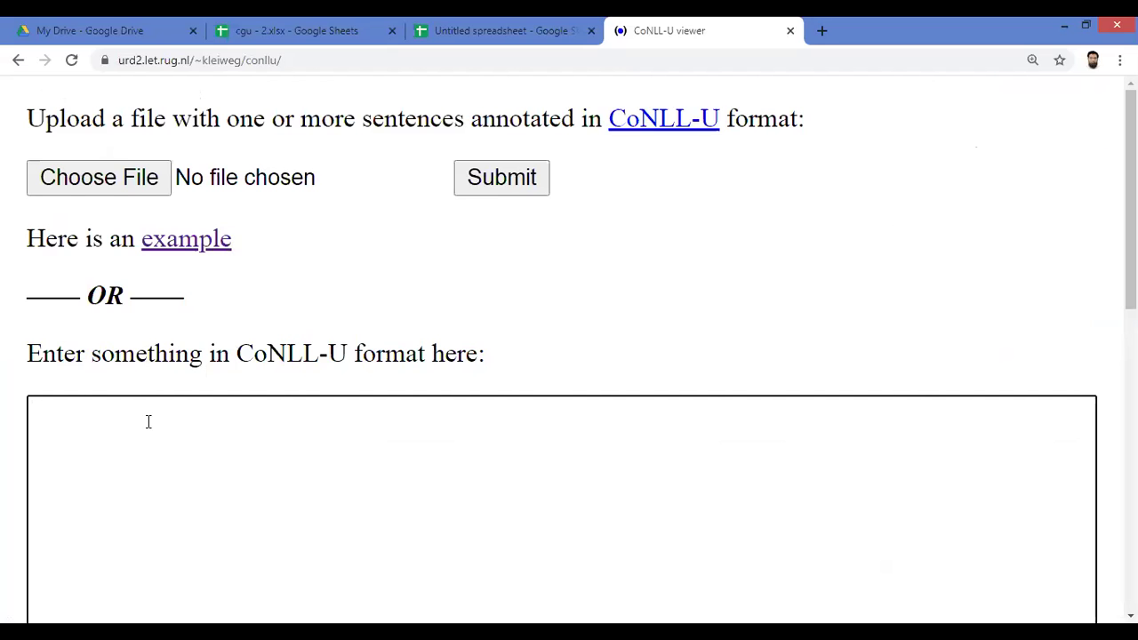
key(ctrl+v)
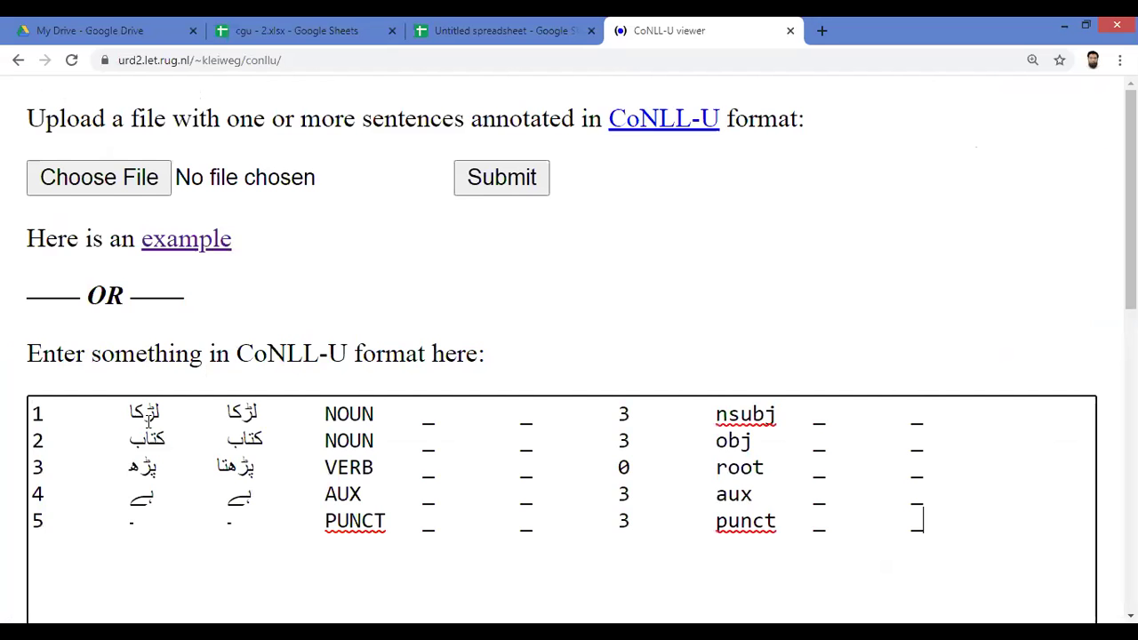